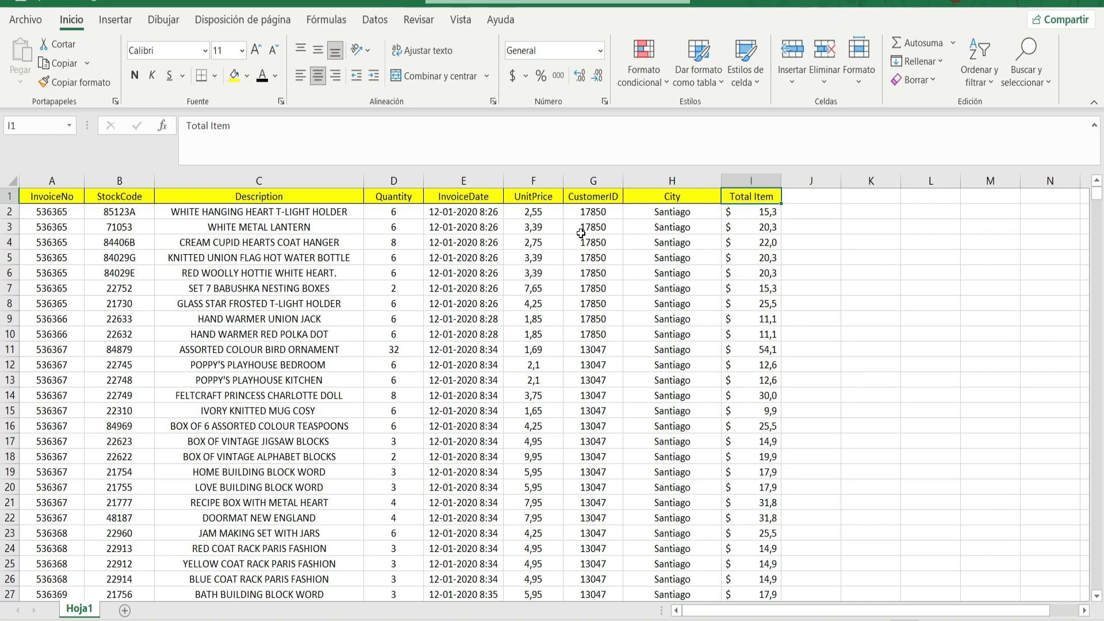
Examine the sales records, the Total Item formula and the last row of the data.
left_click(746, 226)
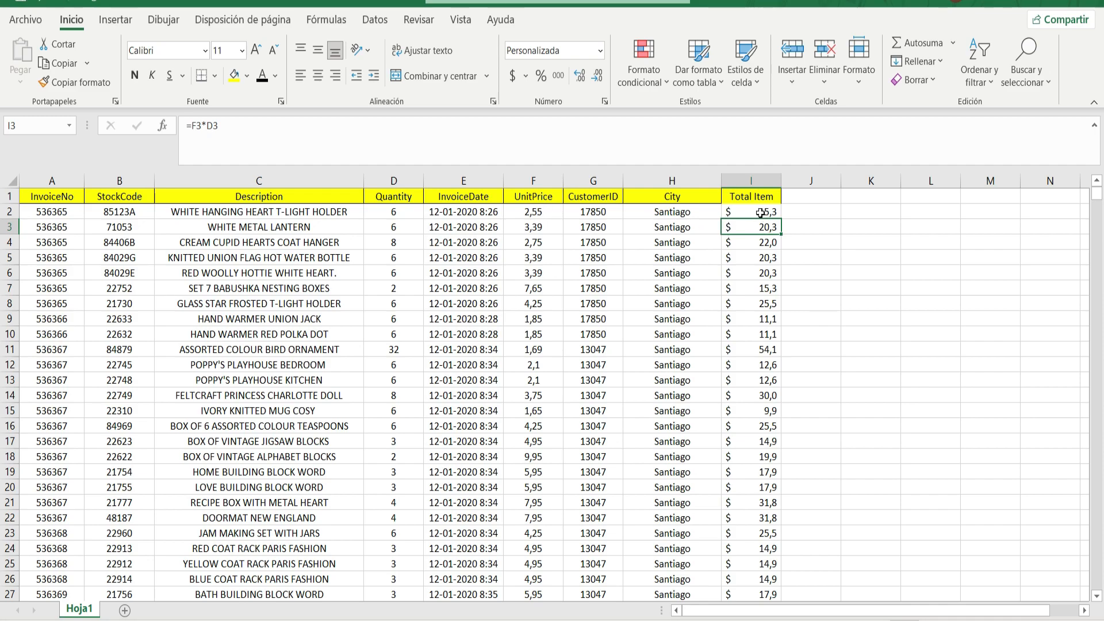
left_click(49, 212)
left_click_drag(46, 210, 748, 303)
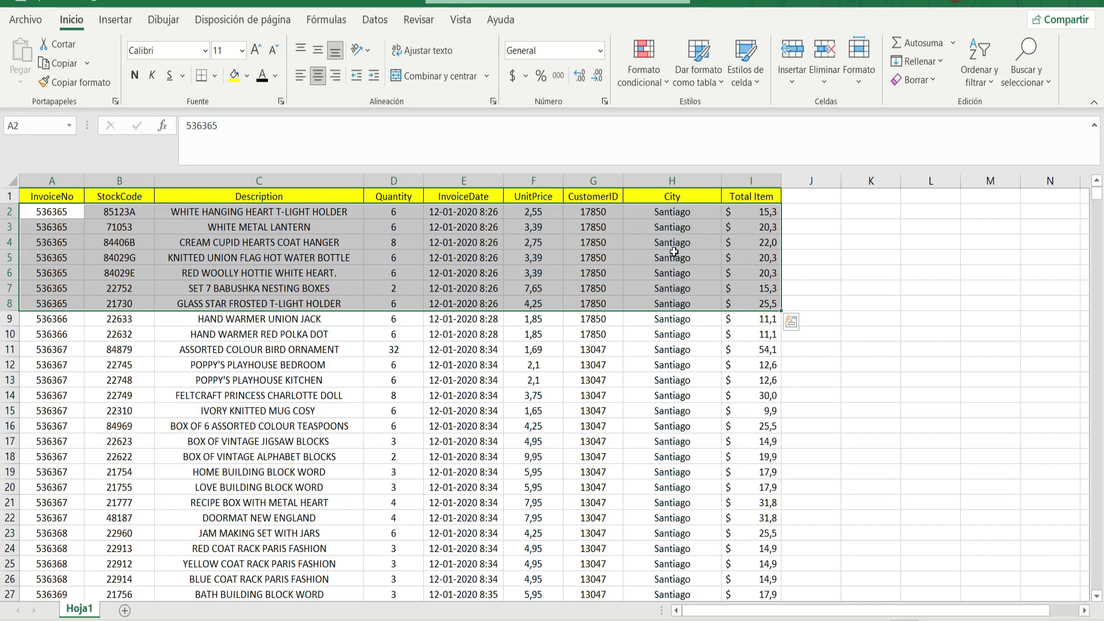
left_click(761, 244)
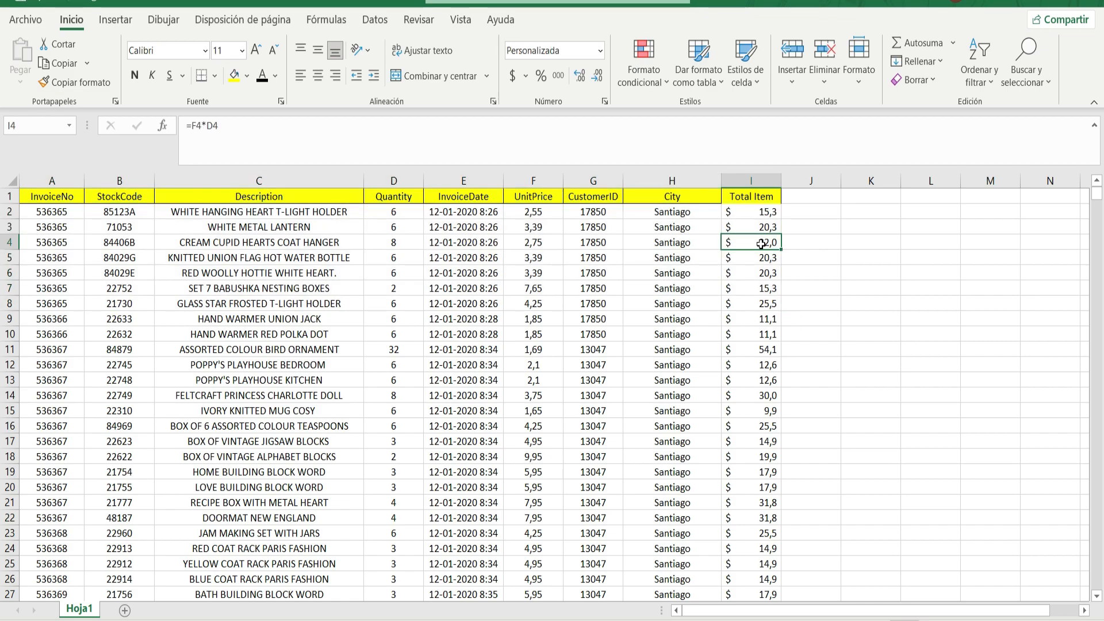
key("ctrl+Down")
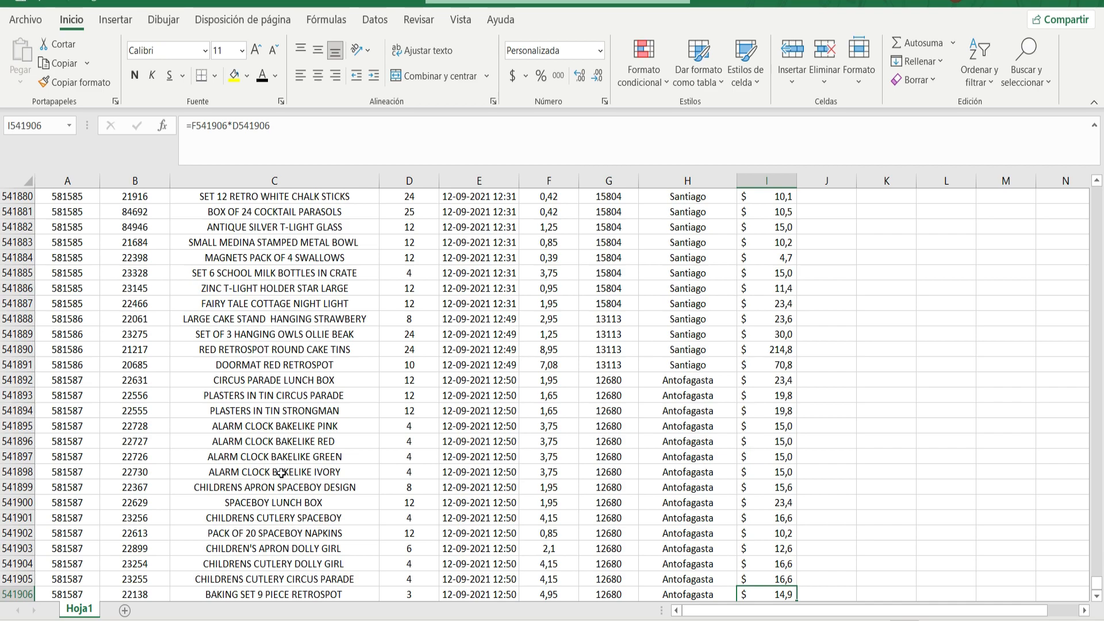
key("ctrl+Up")
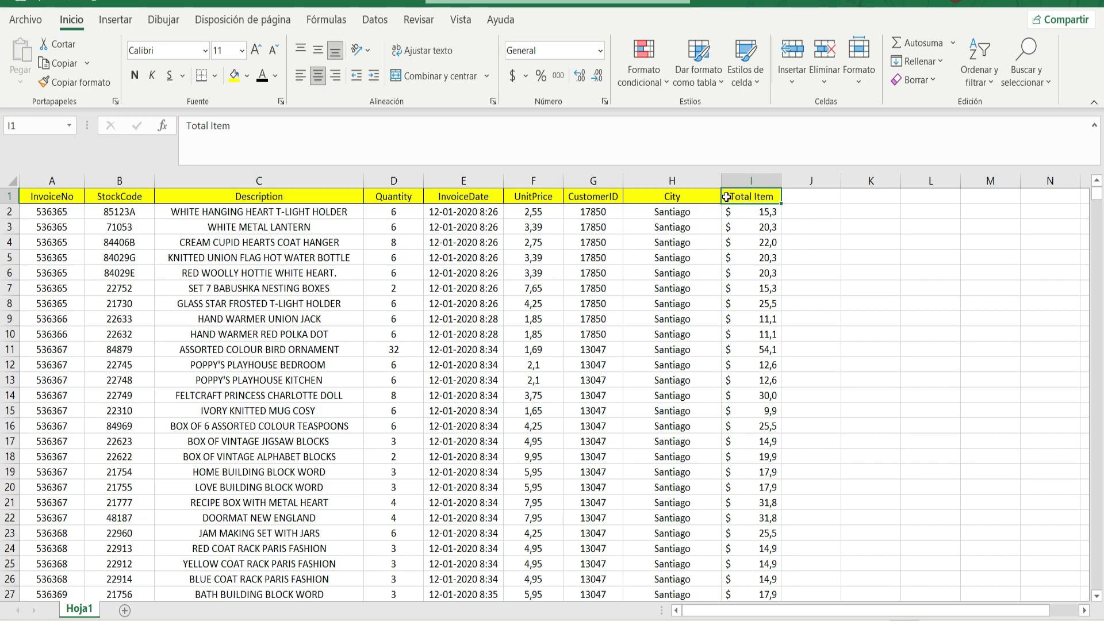
Turn on filters for the header row of the sales data.
left_click(699, 196)
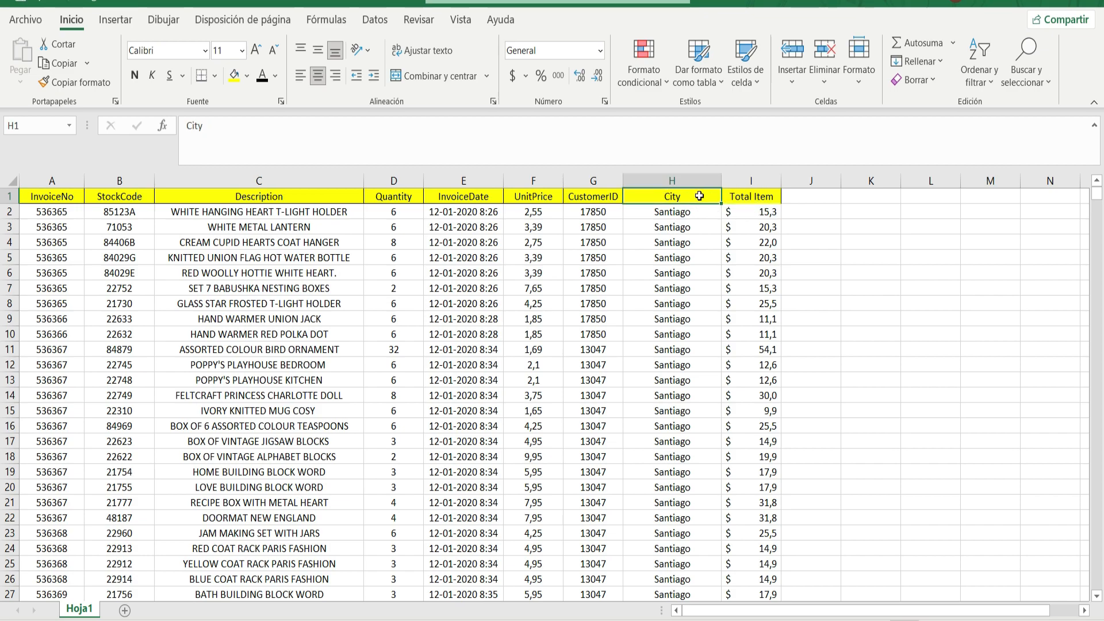
left_click(9, 196)
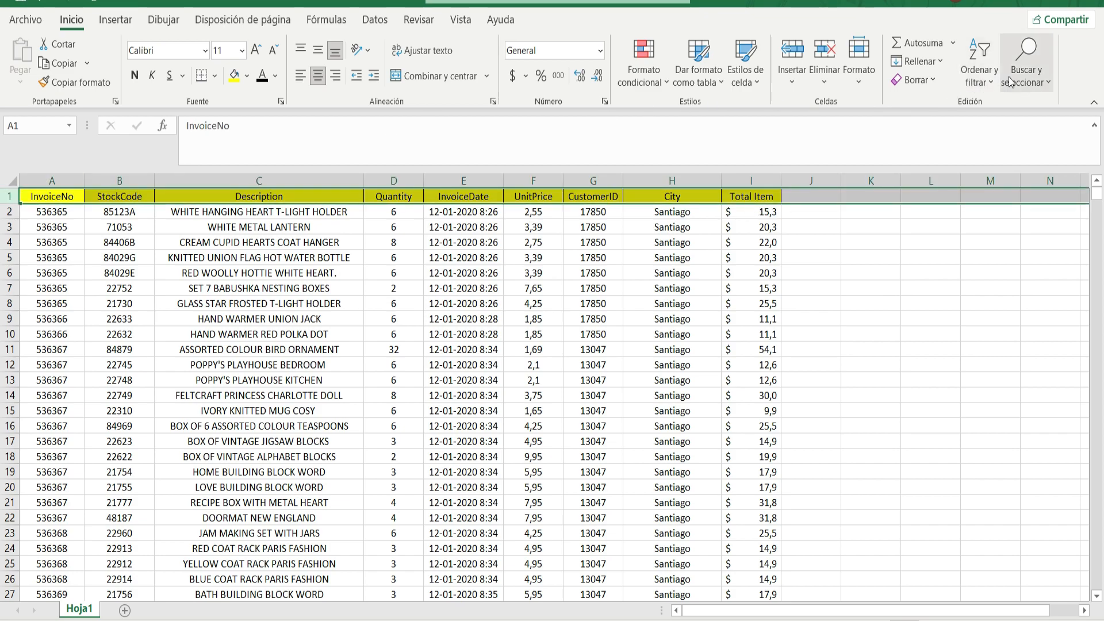
left_click(982, 85)
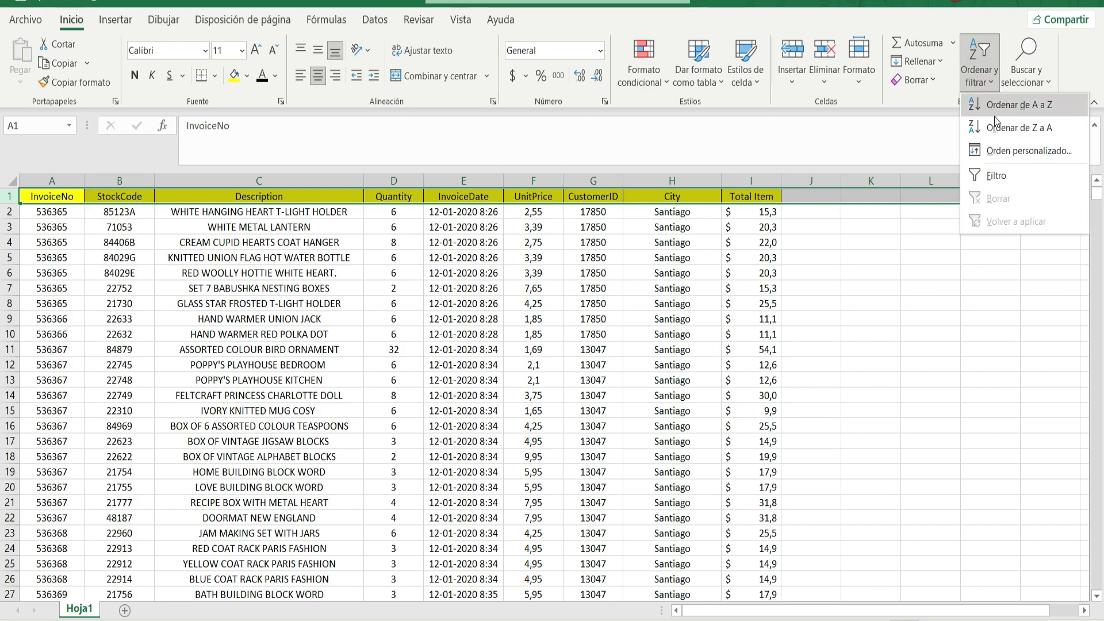
left_click(997, 175)
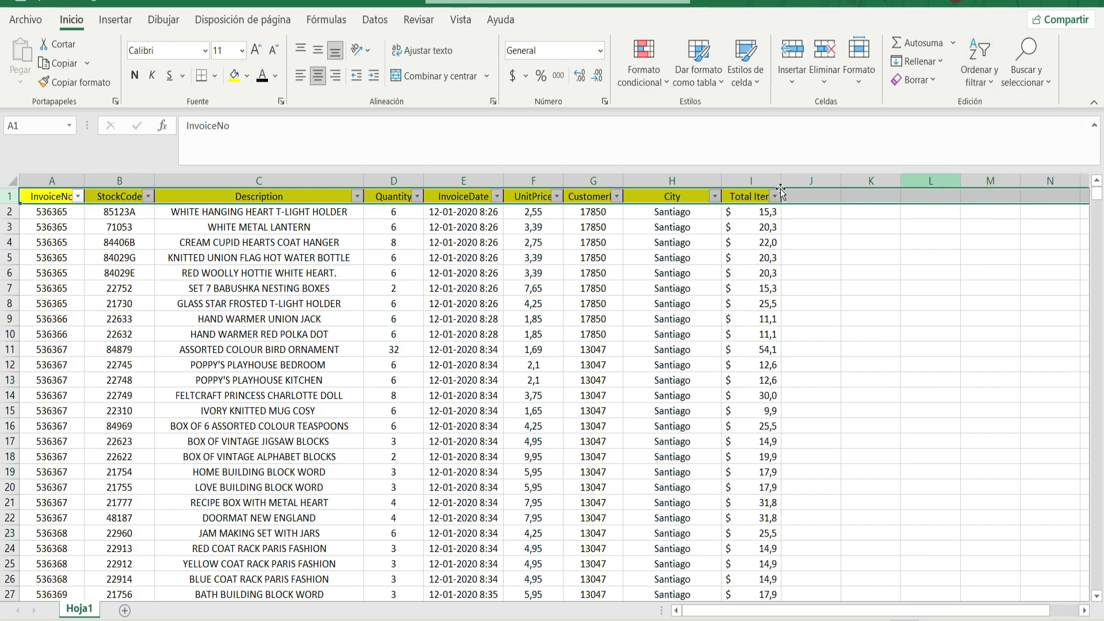
Review the cities listed in the City column's filter, leaving the data unfiltered.
left_click(715, 197)
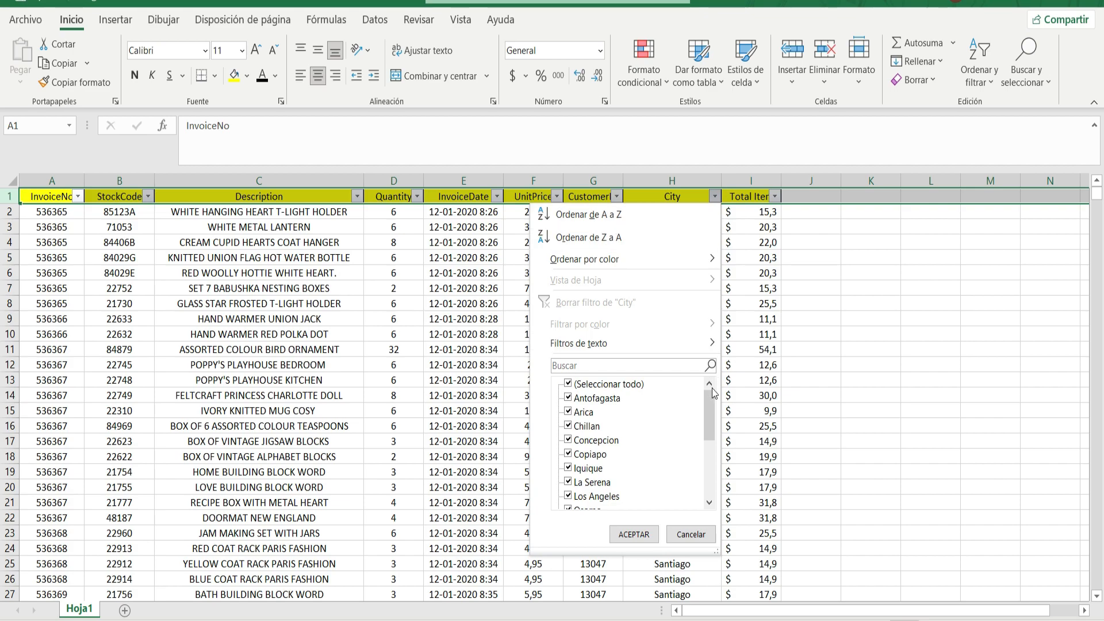
left_click_drag(714, 413, 703, 387)
left_click(886, 283)
left_click(886, 283)
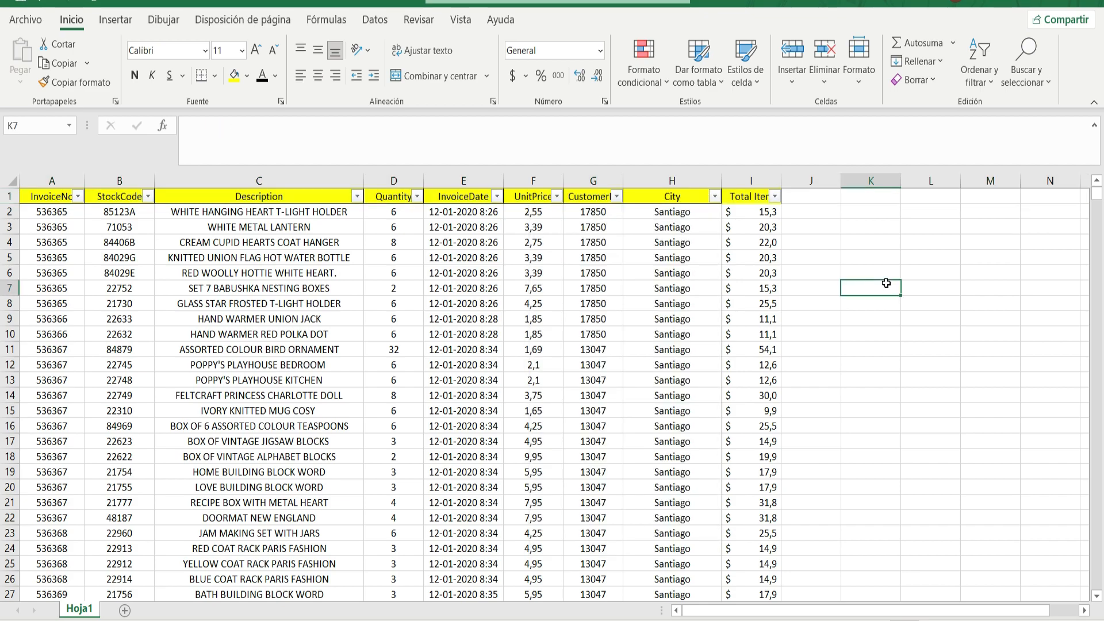
Copy the whole City column H and paste it into column L, starting at L1.
left_click(692, 179)
key("ctrl+c")
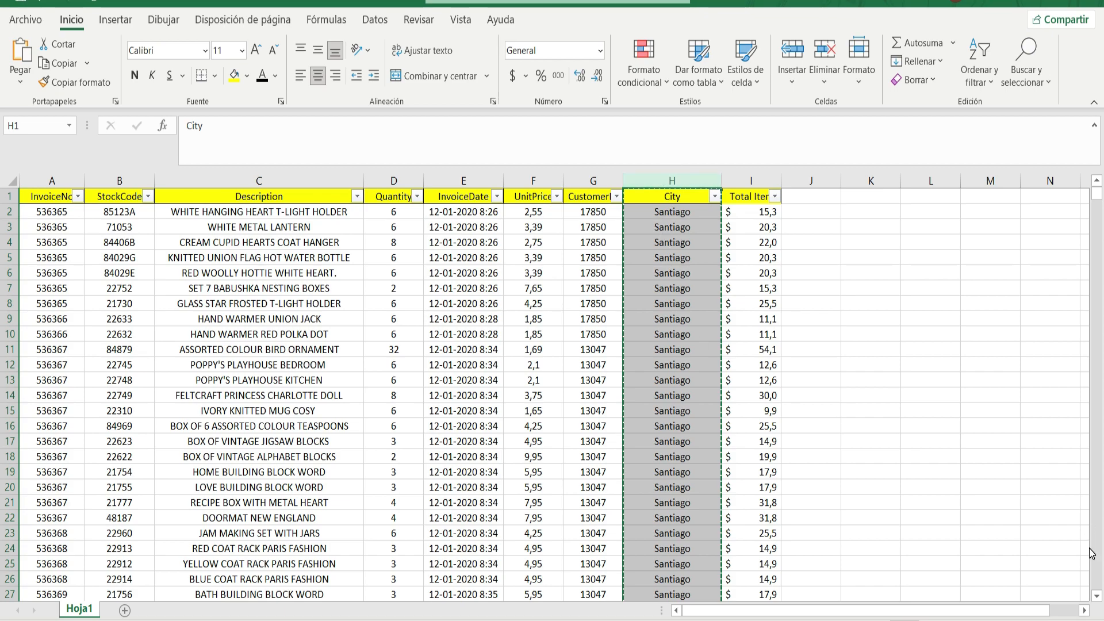
left_click(1085, 611)
left_click(1085, 613)
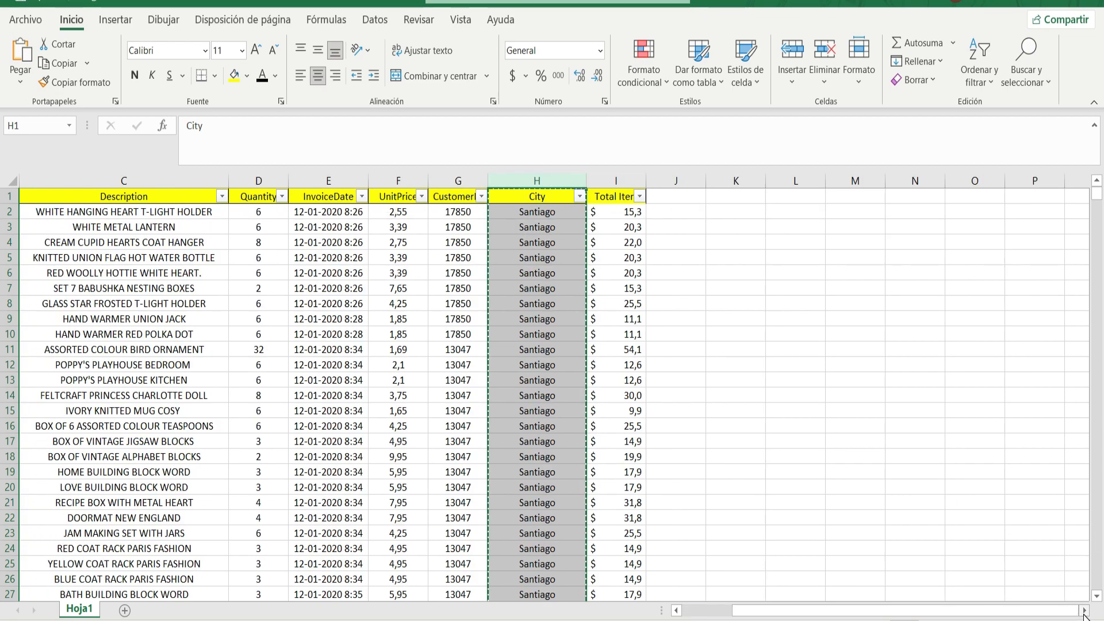
left_click(798, 199)
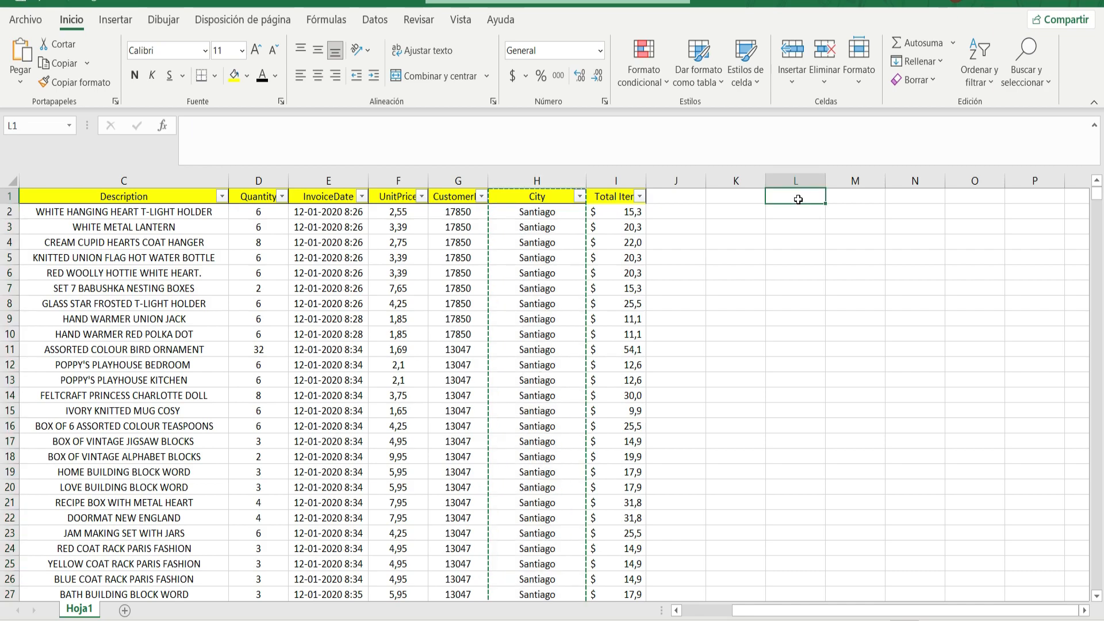
key("ctrl+v")
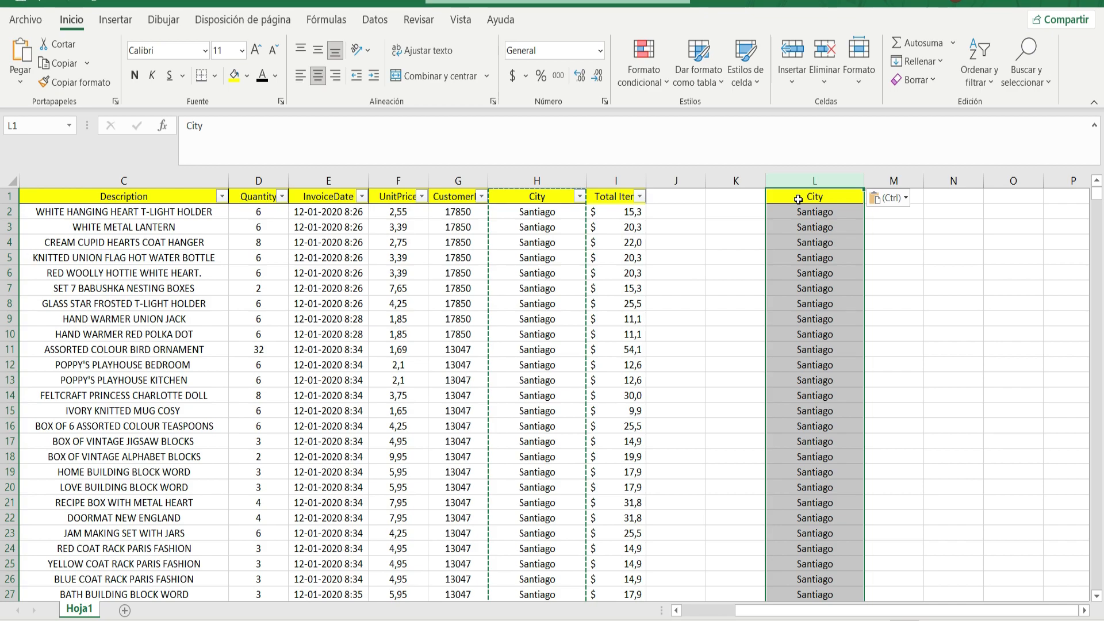
key("Escape")
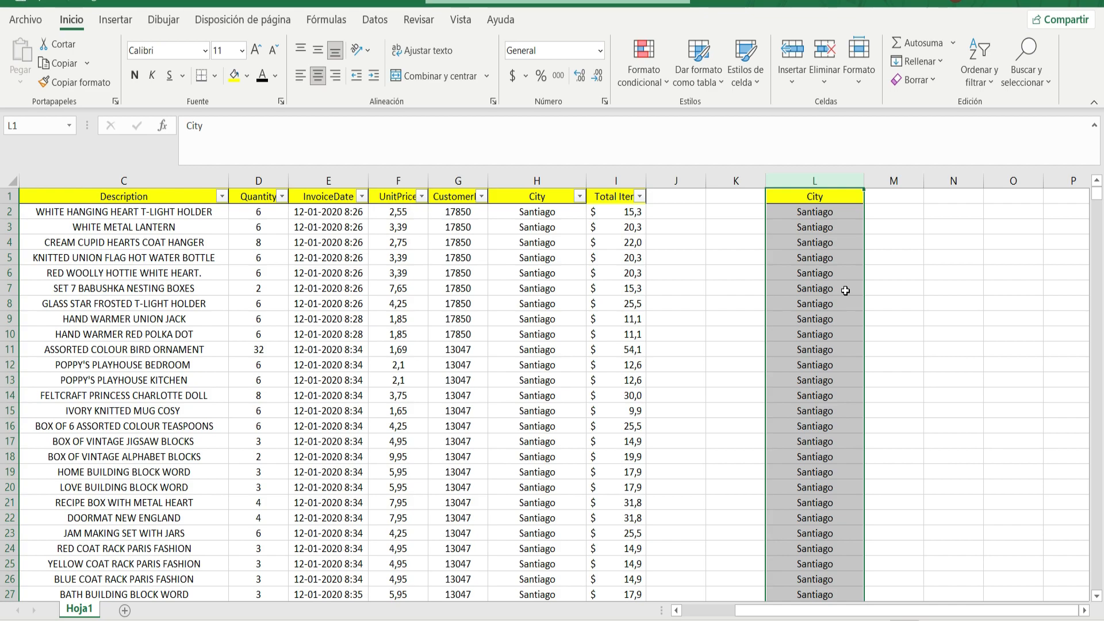
Inspect the copied City column alongside the original data down to the last row and back at the header.
left_click(833, 246)
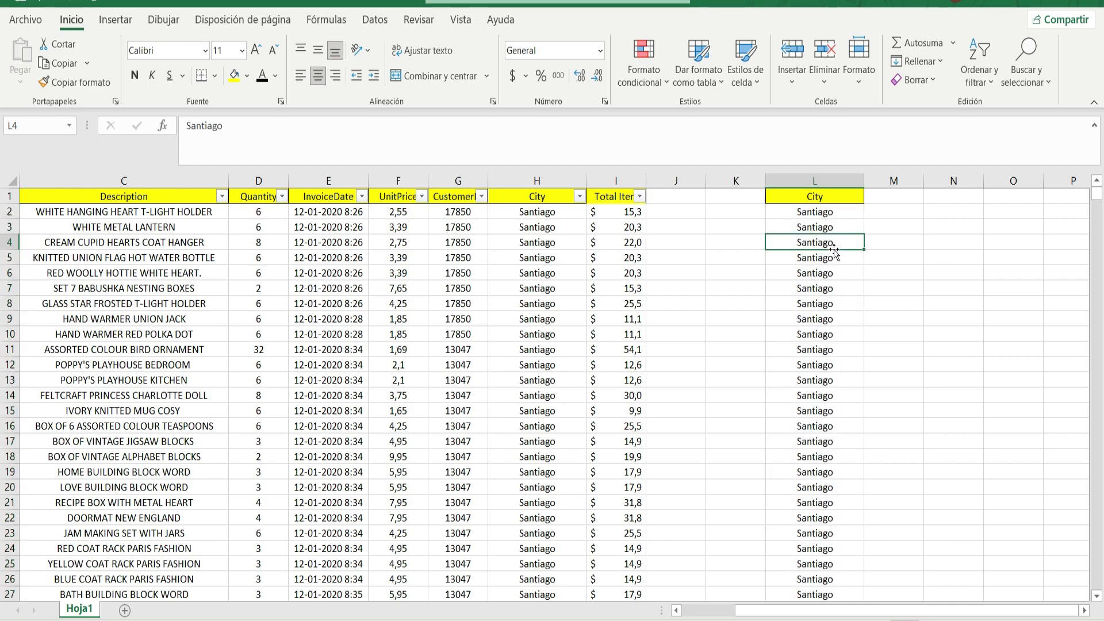
double_click(834, 249)
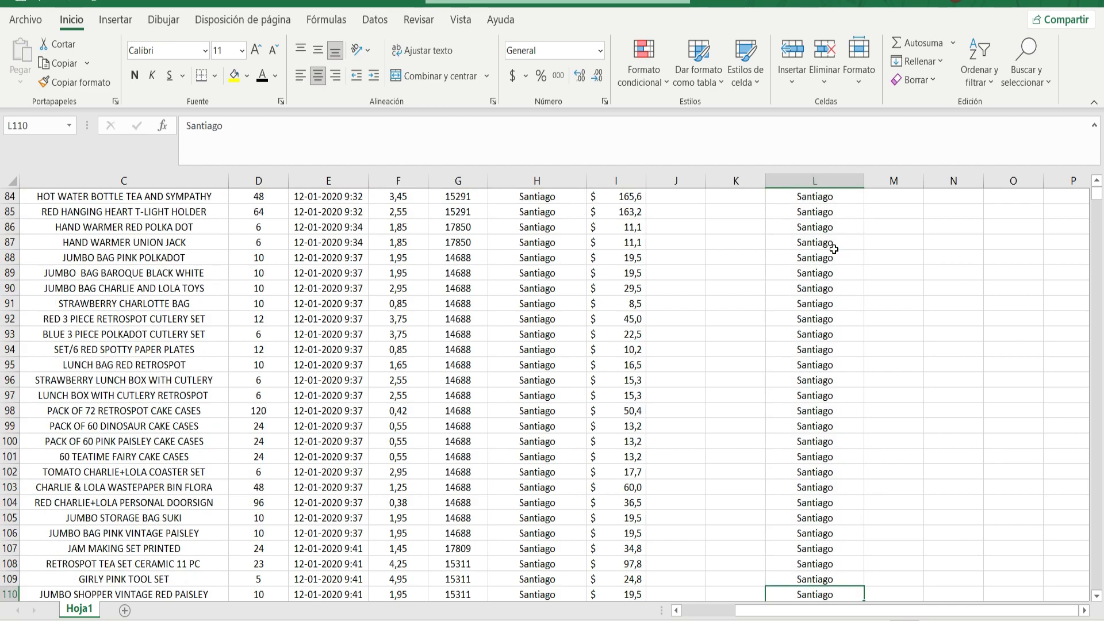
key("Left")
key("Left")
key("Left")
key("ctrl+Down")
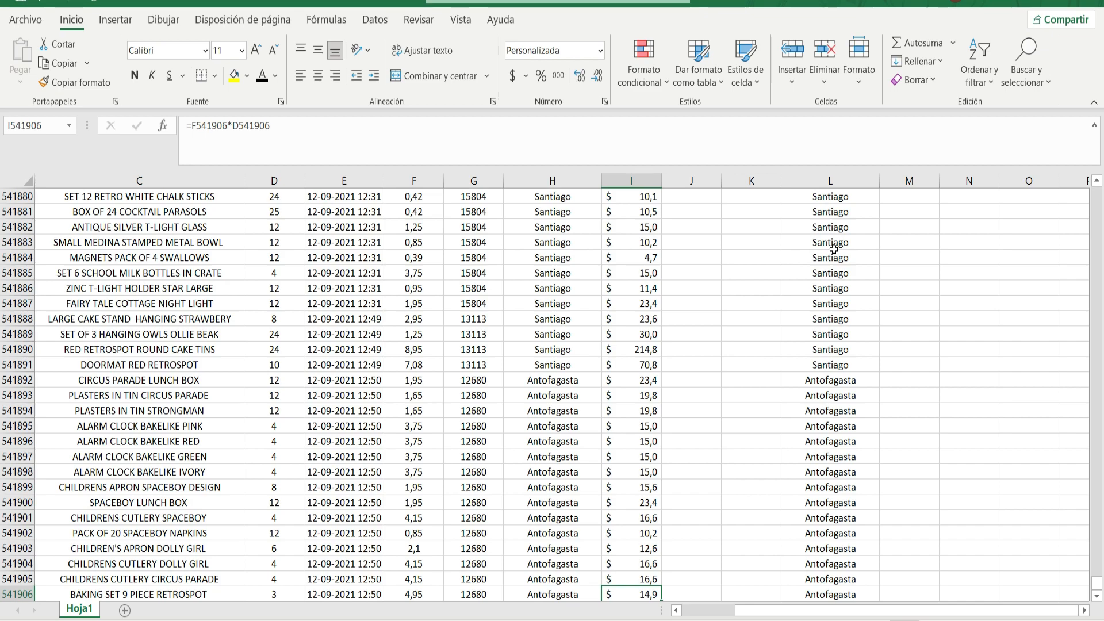
scroll(834, 249, "down", 1)
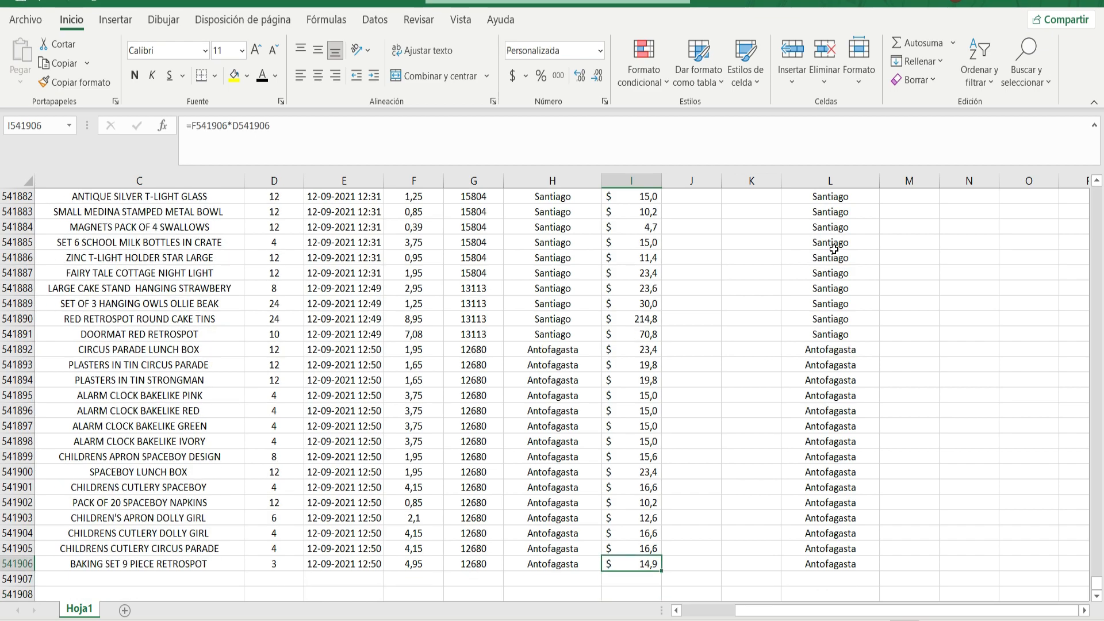
key("ctrl+Up")
key("Right")
key("Right")
key("Right")
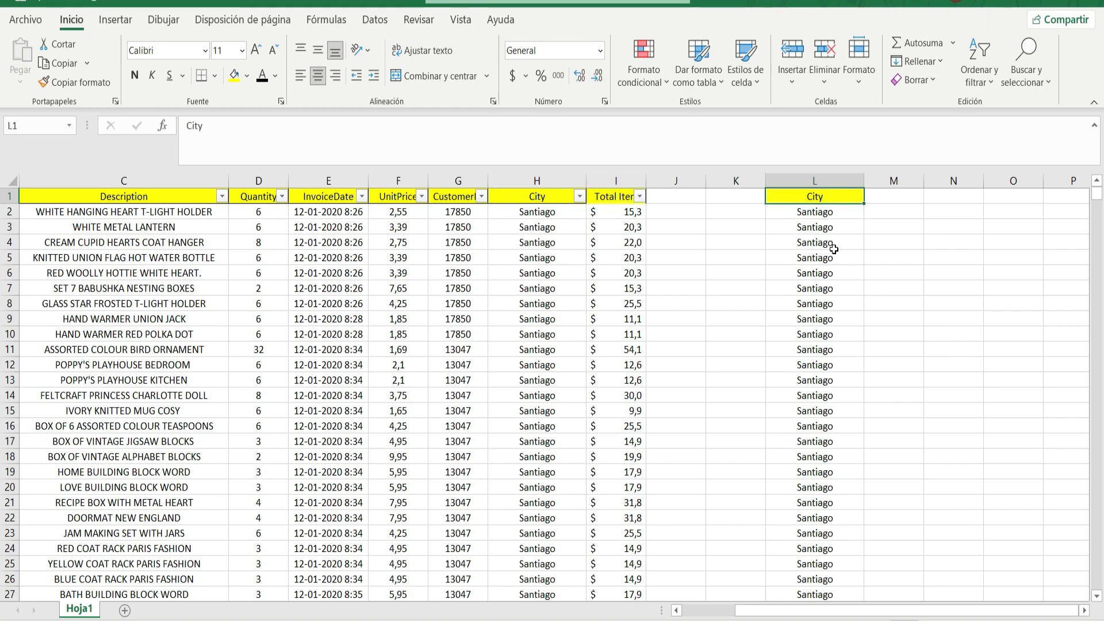
key("Left")
key("Left")
key("Left")
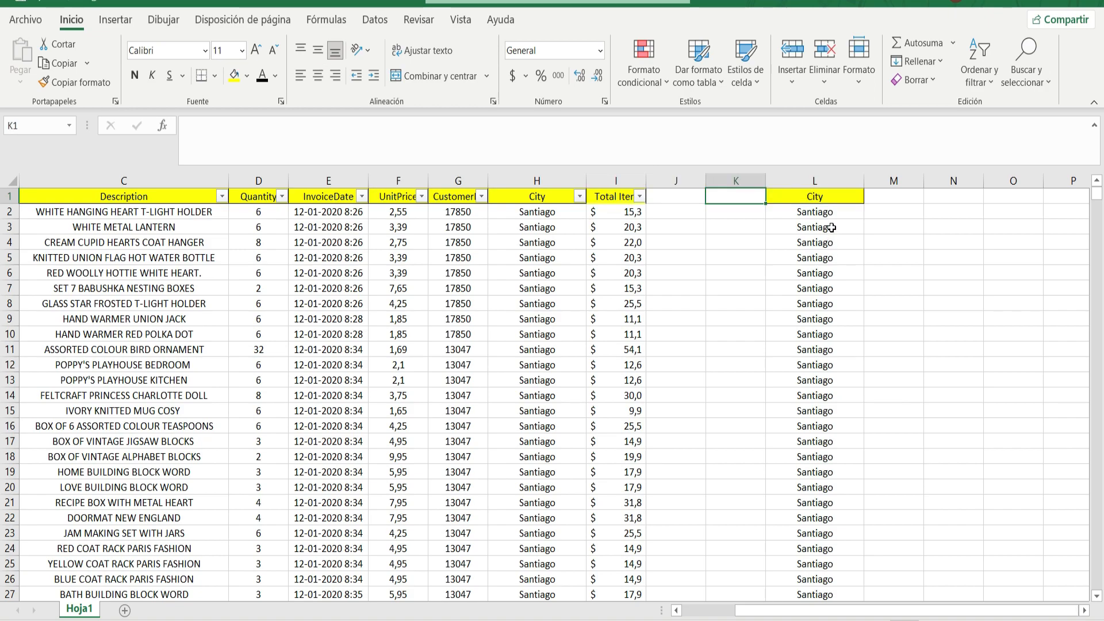
Try to select the copied City entries in column L from the last row upward to the header.
key("ctrl+Down")
key("Right")
key("Right")
key("Right")
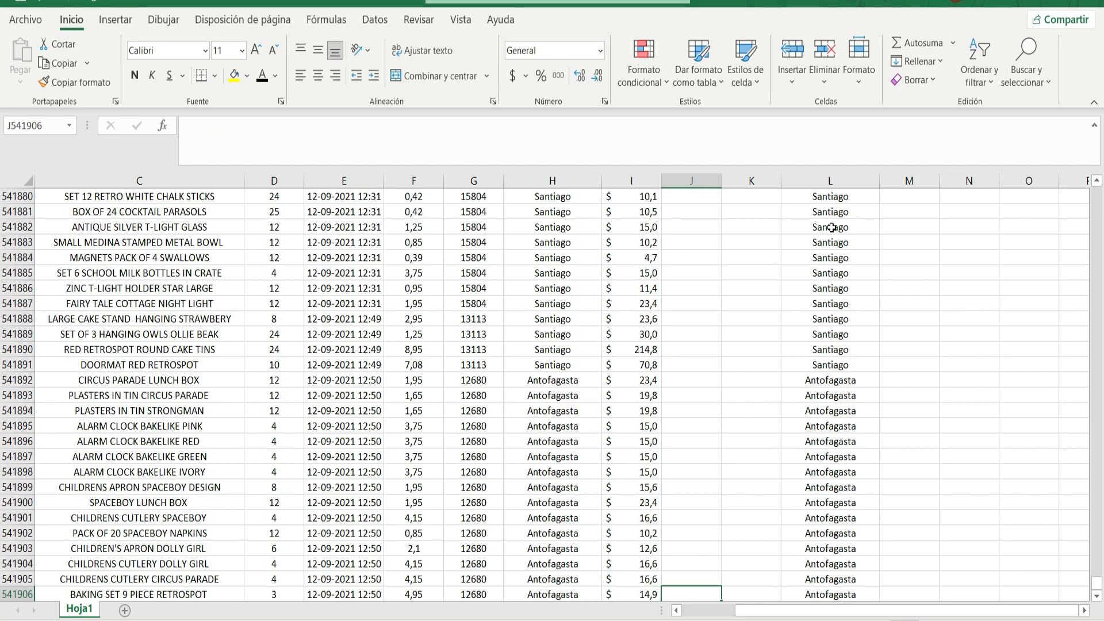
key("ctrl+shift+Up")
key("ctrl+shift+Up")
key("ctrl+shift+Up")
key("ctrl+shift+Up")
key("ctrl+shift+Up")
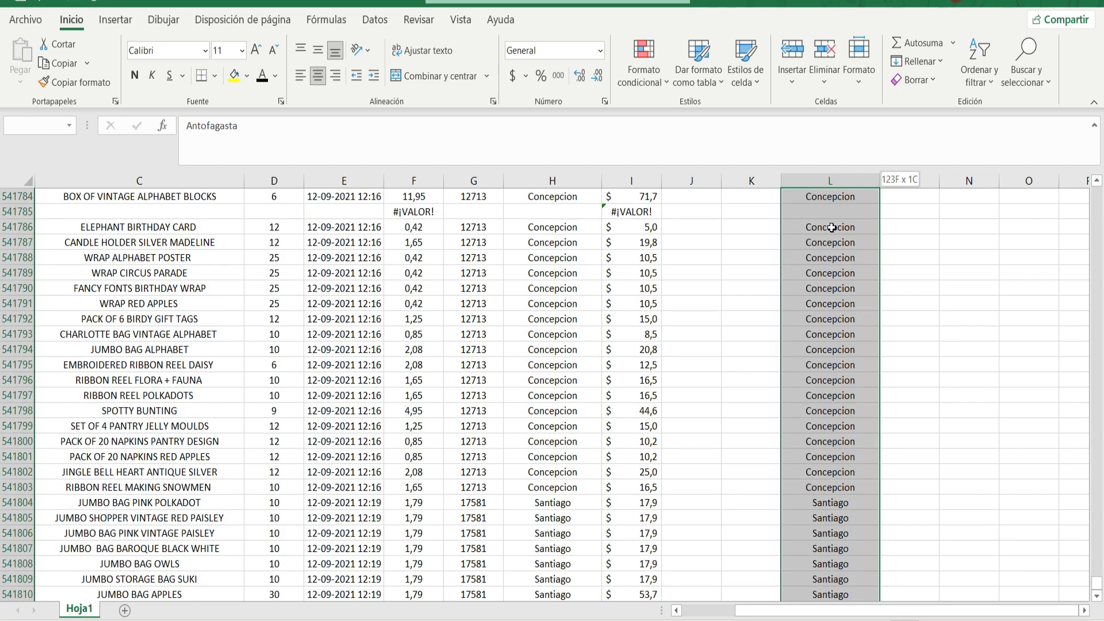
key("ctrl+shift+Up")
key("ctrl+shift+Up")
key("ctrl+shift+Up")
key("ctrl+shift+Up")
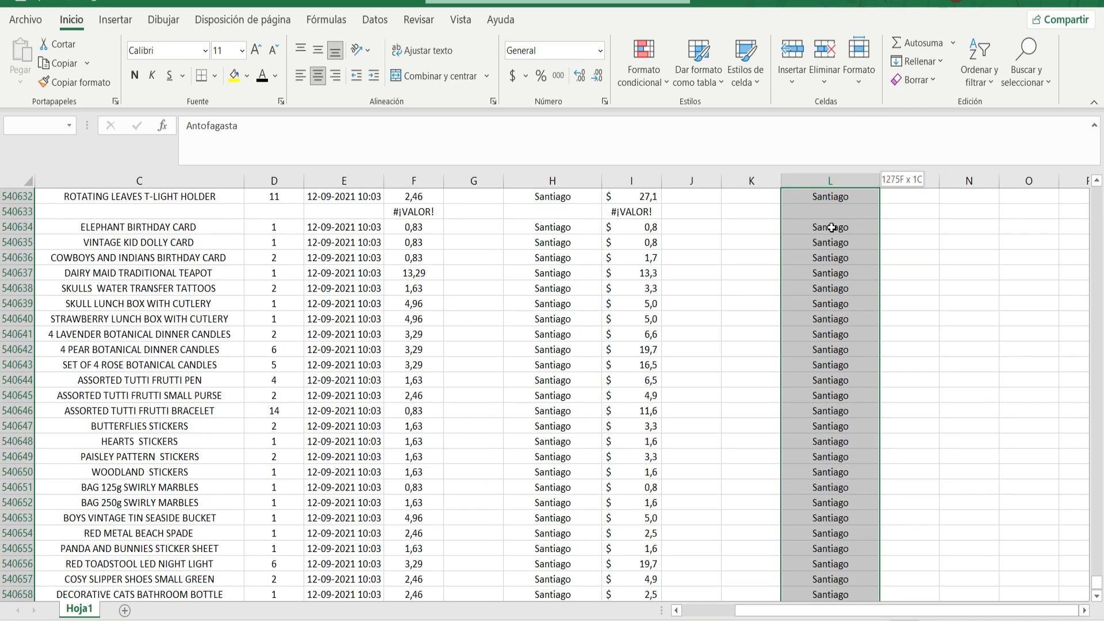
key("ctrl+shift+Up")
key("ctrl+shift+Up")
key("ctrl+shift+Up")
key("ctrl+shift+Up")
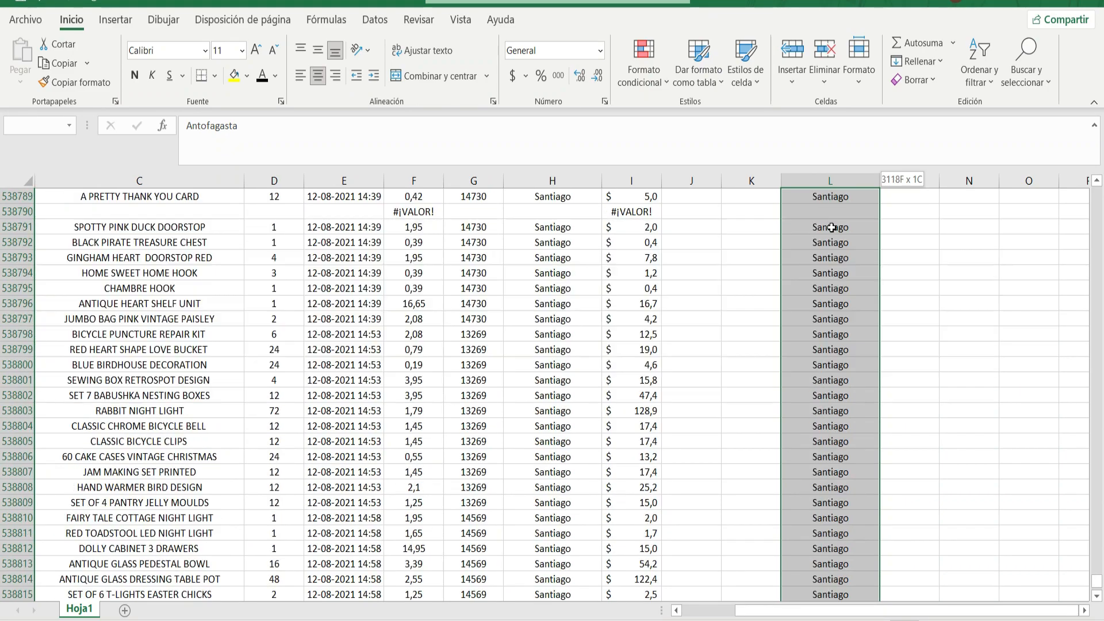
key("ctrl+shift+Up")
key("ctrl+shift+Up")
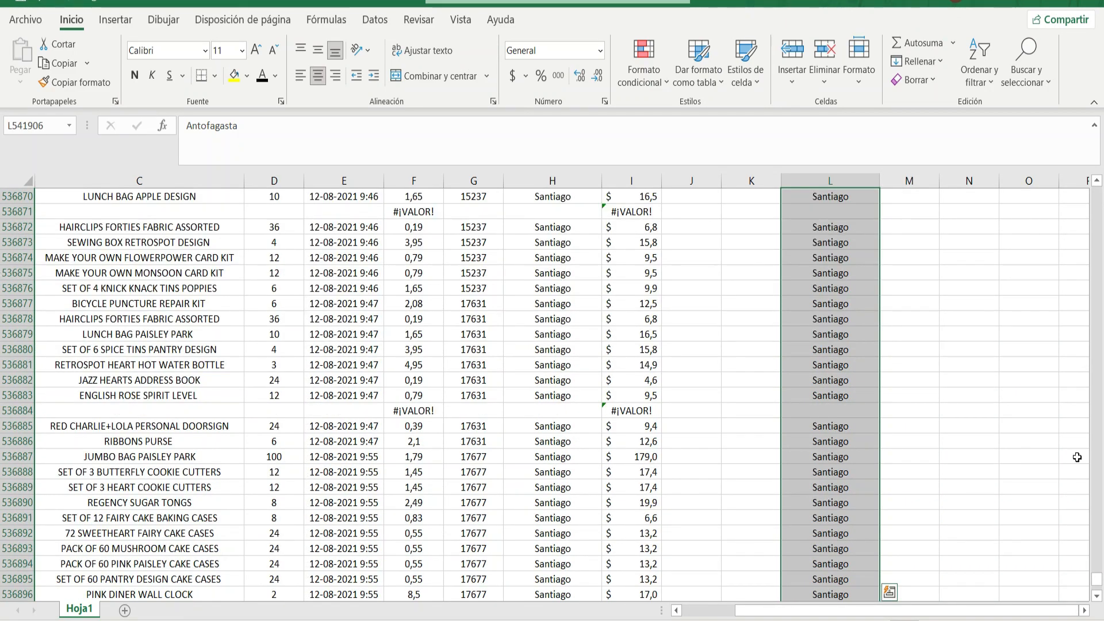
key("ctrl+shift+Up")
key("ctrl+shift+Up")
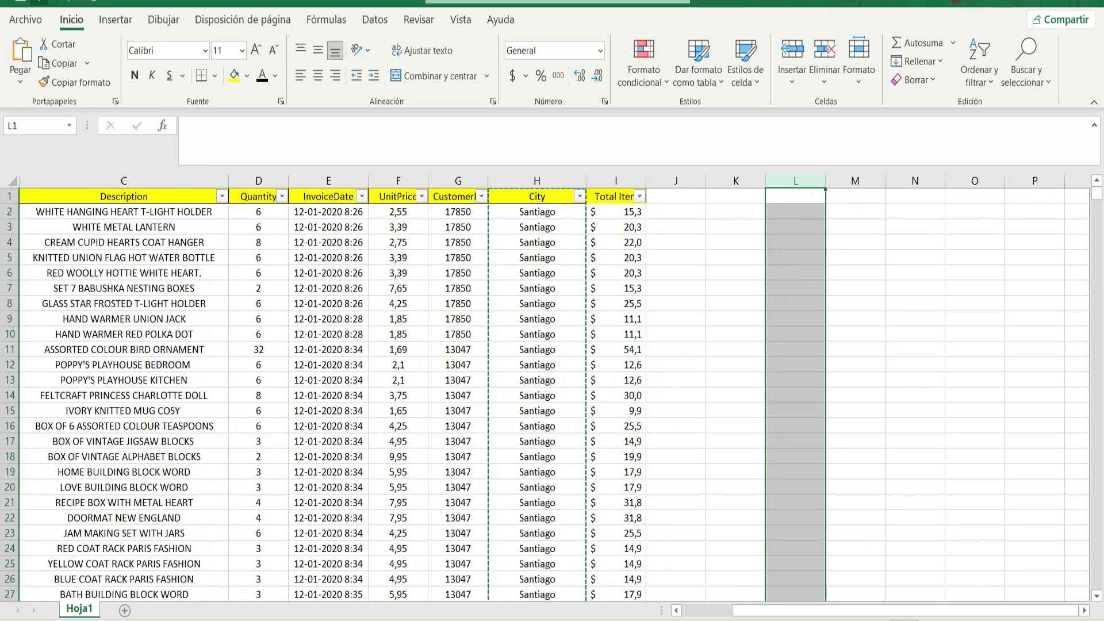
Redo the paste of the City column and convert column L into a table with headers.
left_click(70, 1)
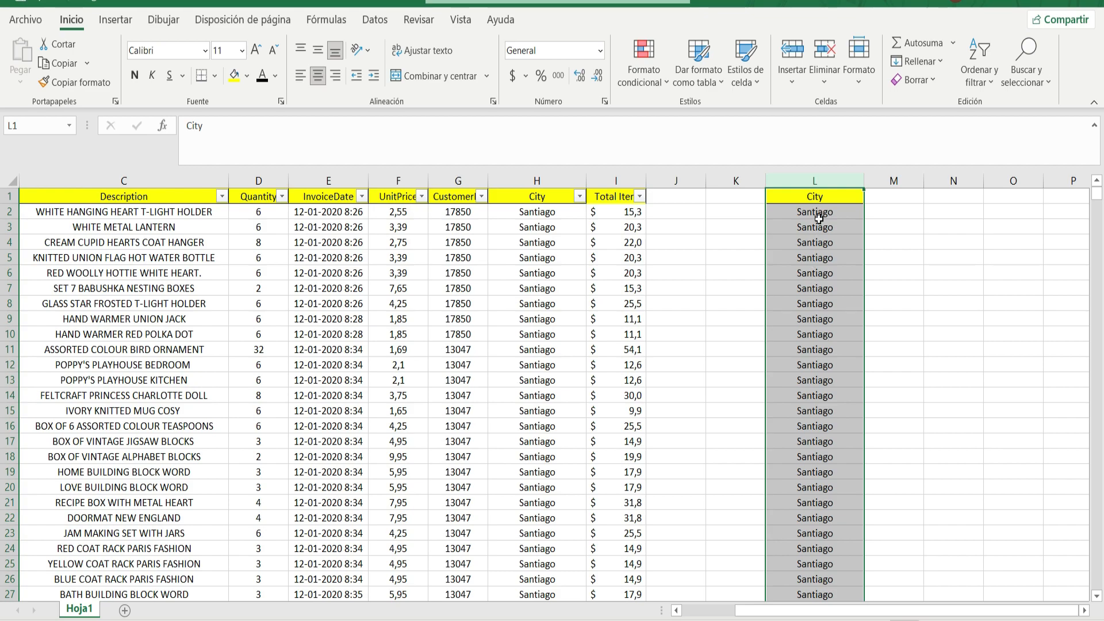
left_click(122, 24)
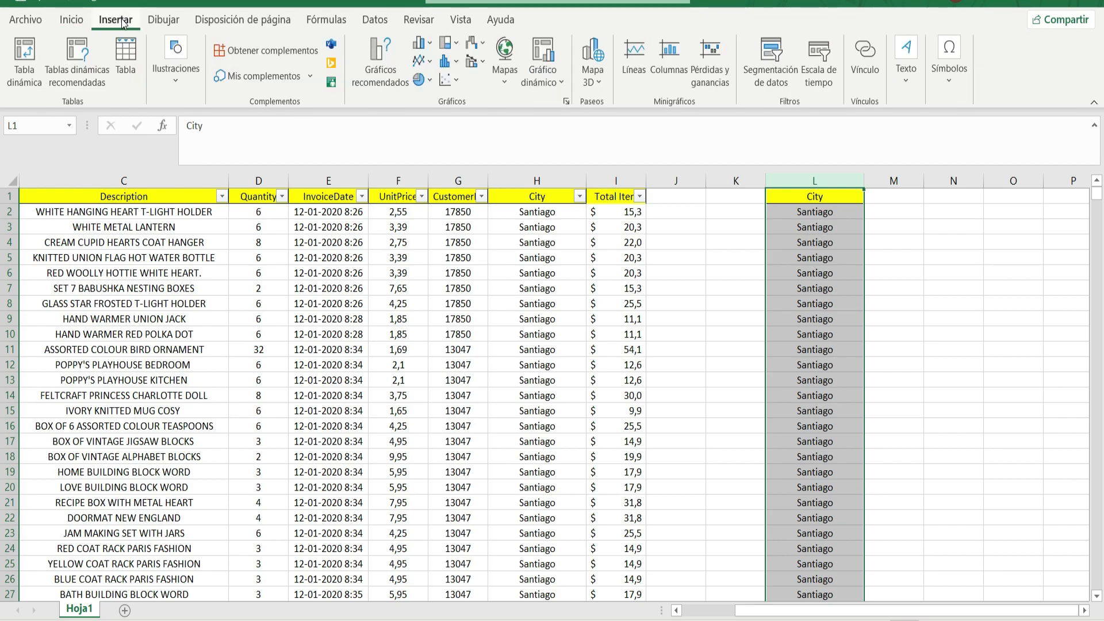
left_click(125, 55)
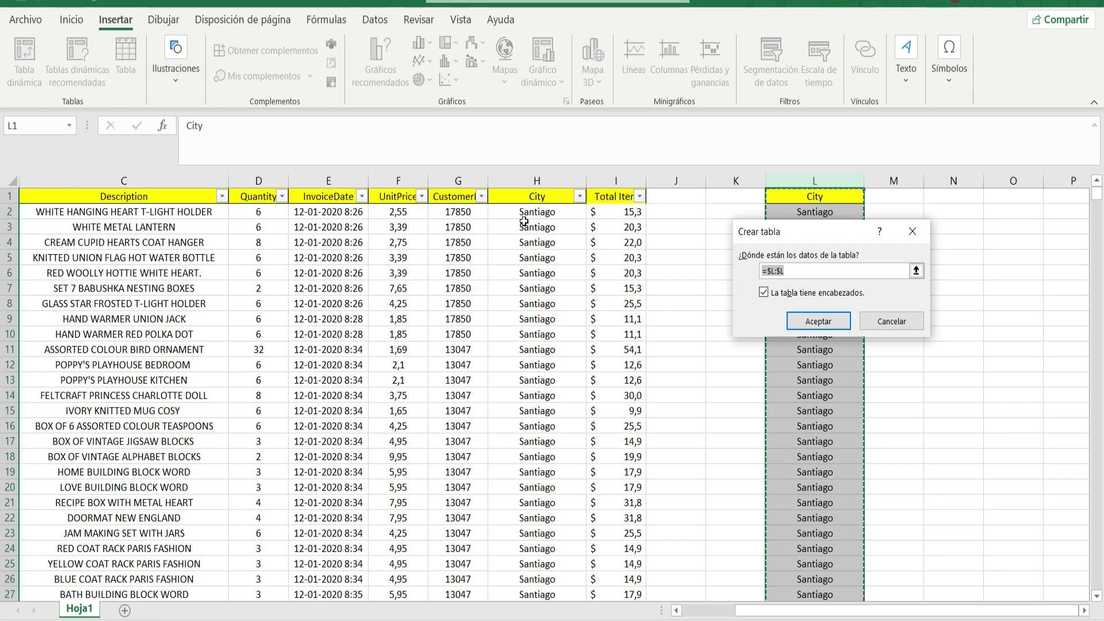
left_click(816, 325)
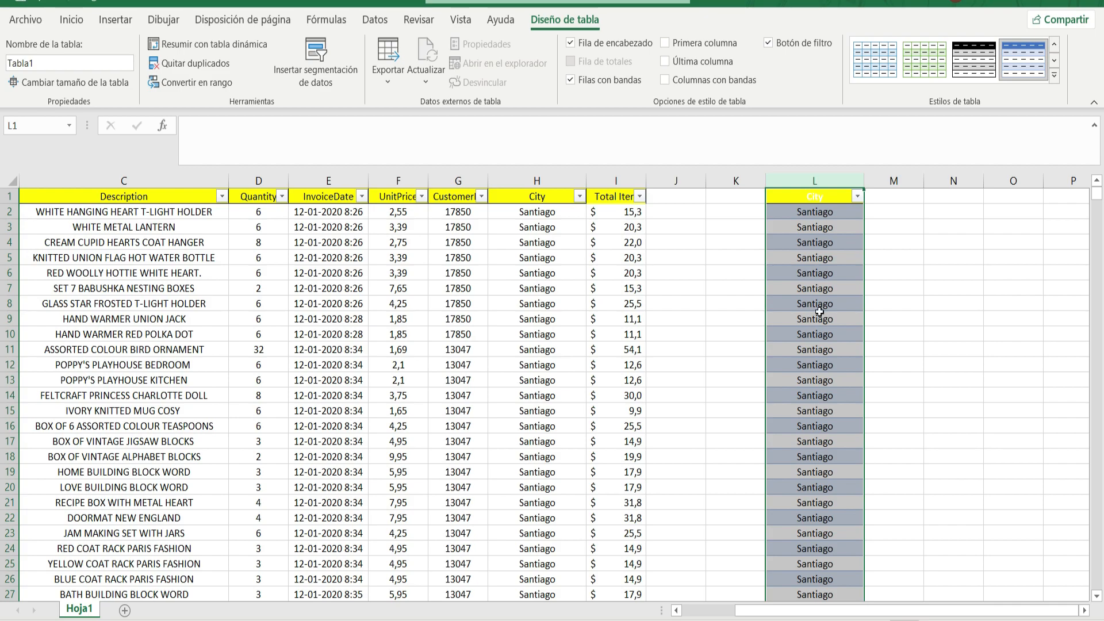
Remove the duplicate values from the City table in column L, keeping its header row.
left_click(827, 300)
left_click(822, 259)
left_click(833, 352)
left_click(823, 415)
left_click(825, 305)
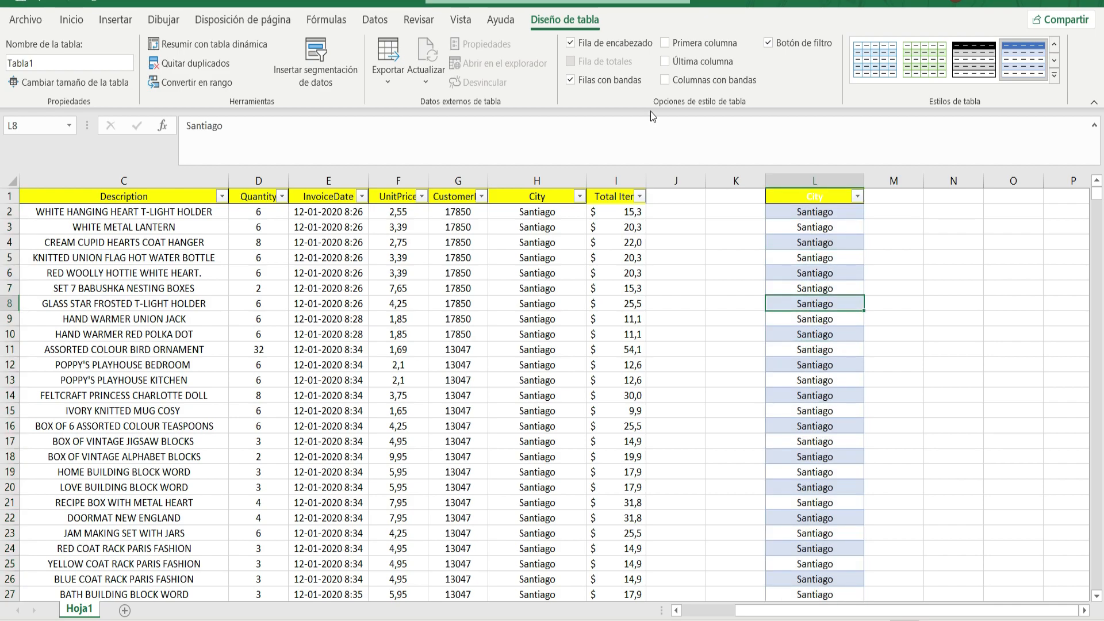
left_click(510, 26)
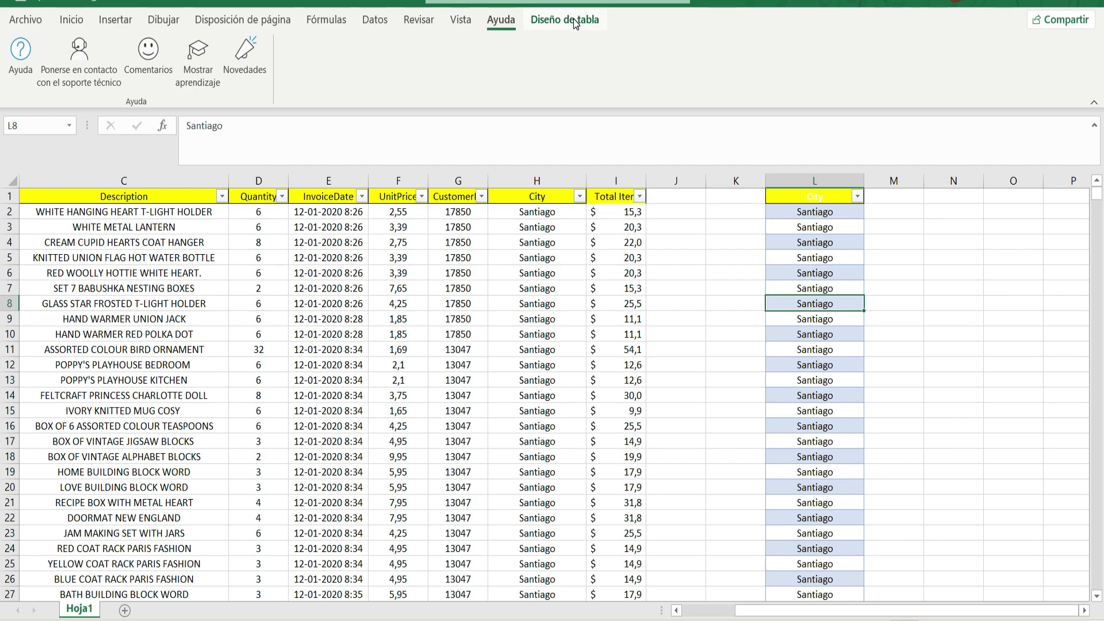
left_click(572, 21)
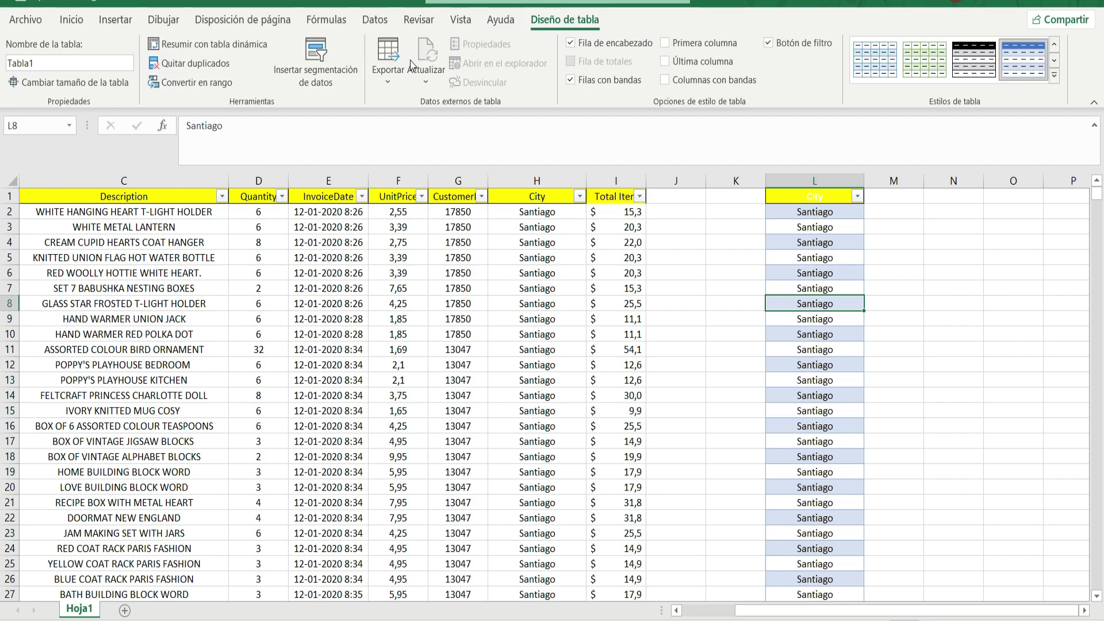
left_click(197, 65)
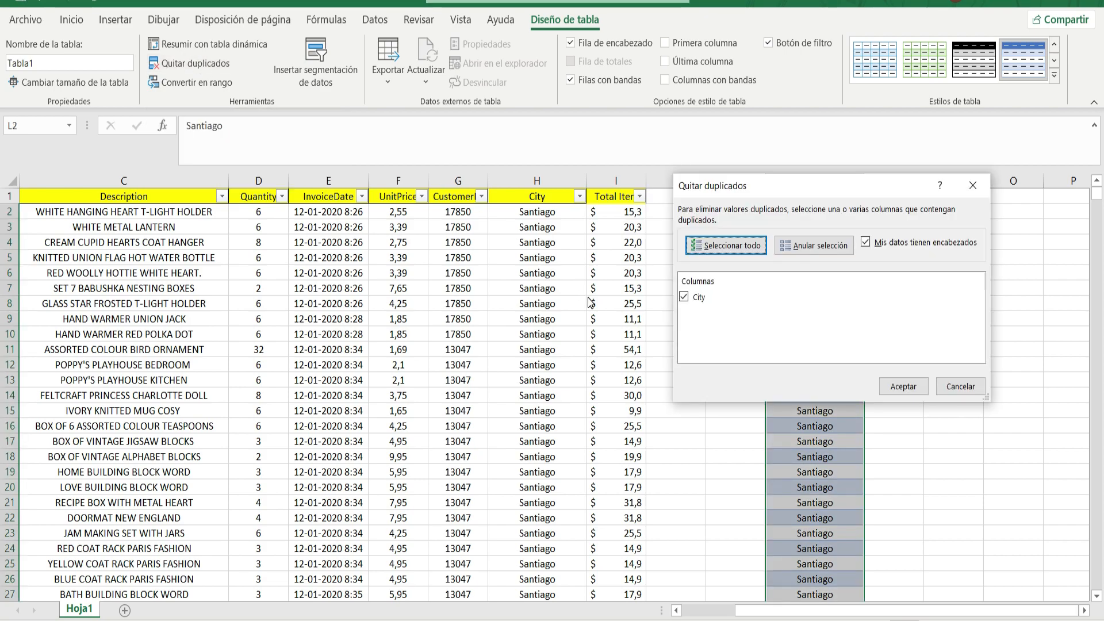
left_click(904, 387)
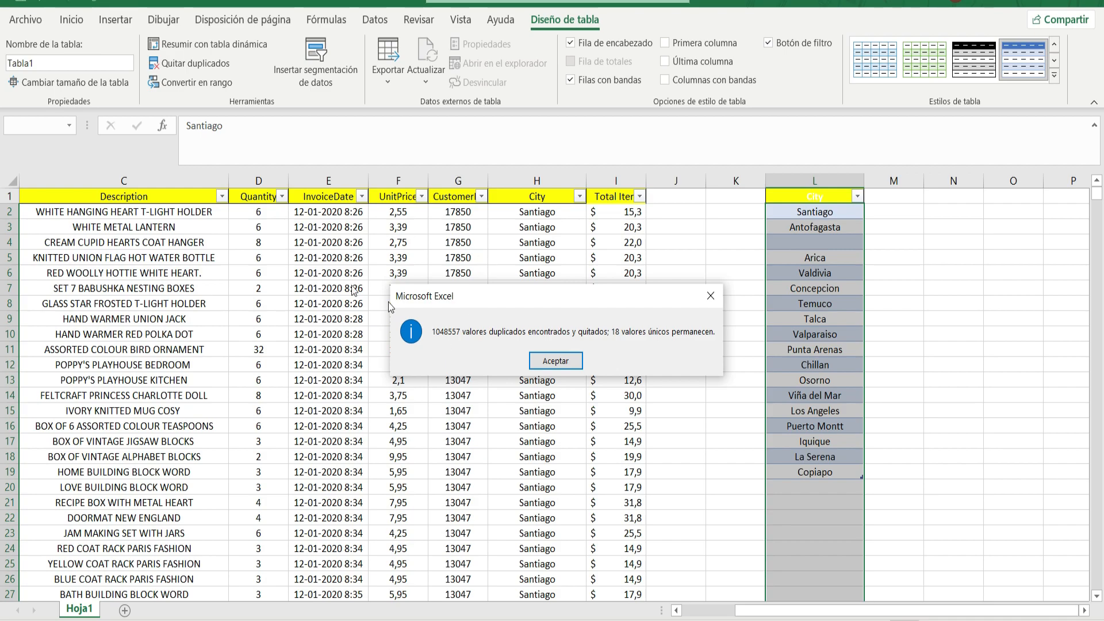
left_click(581, 361)
Delete the blank table row at L4 from the list of unique cities.
left_click(844, 303)
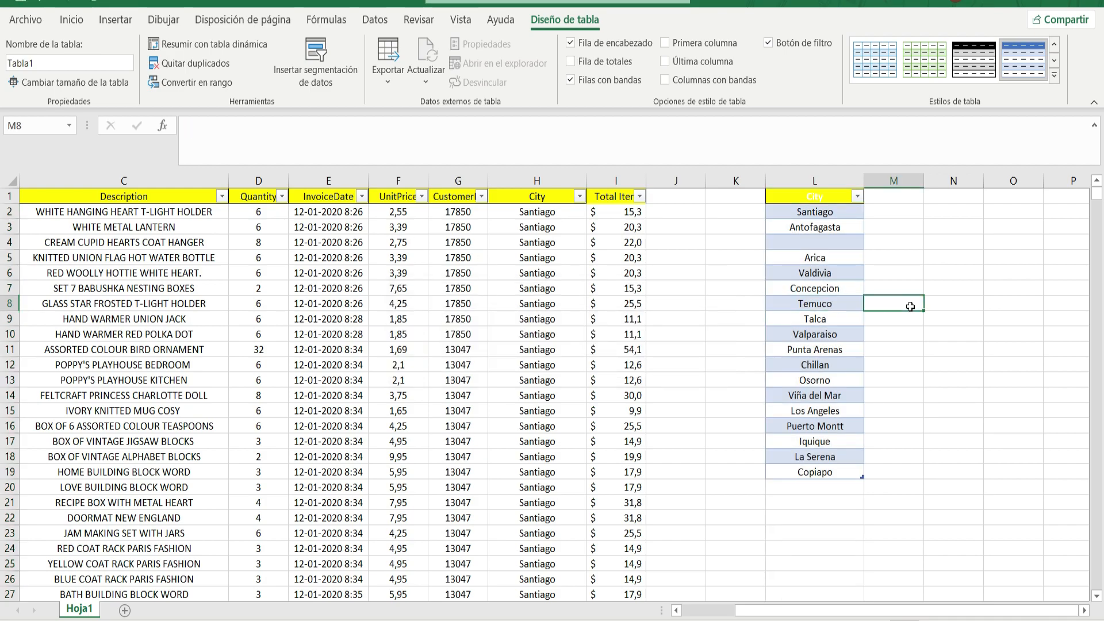
left_click(837, 244)
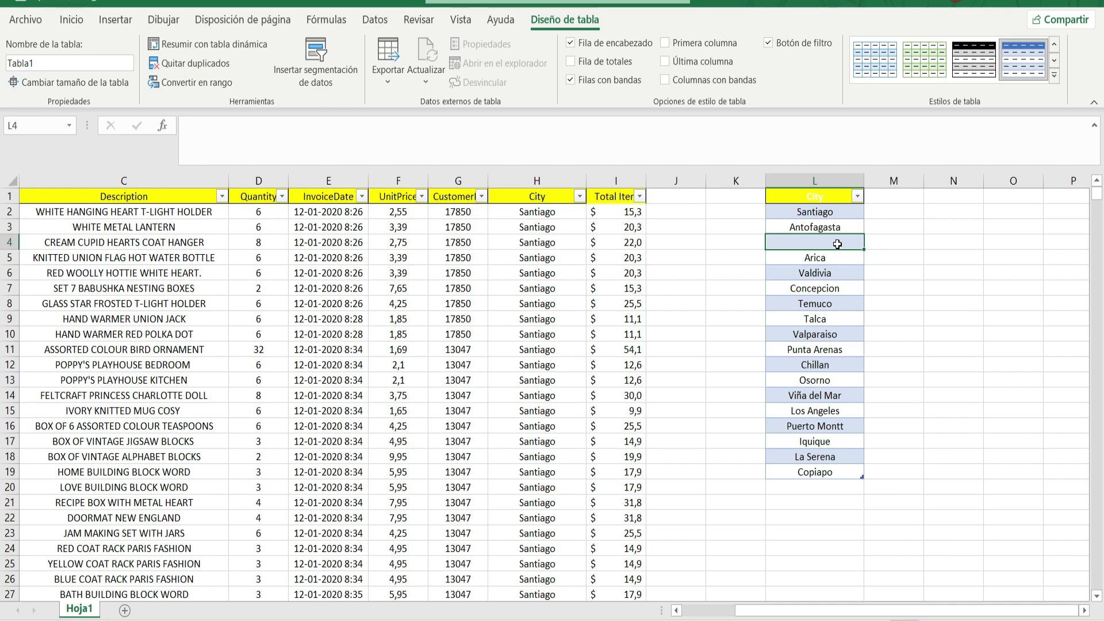
right_click(838, 243)
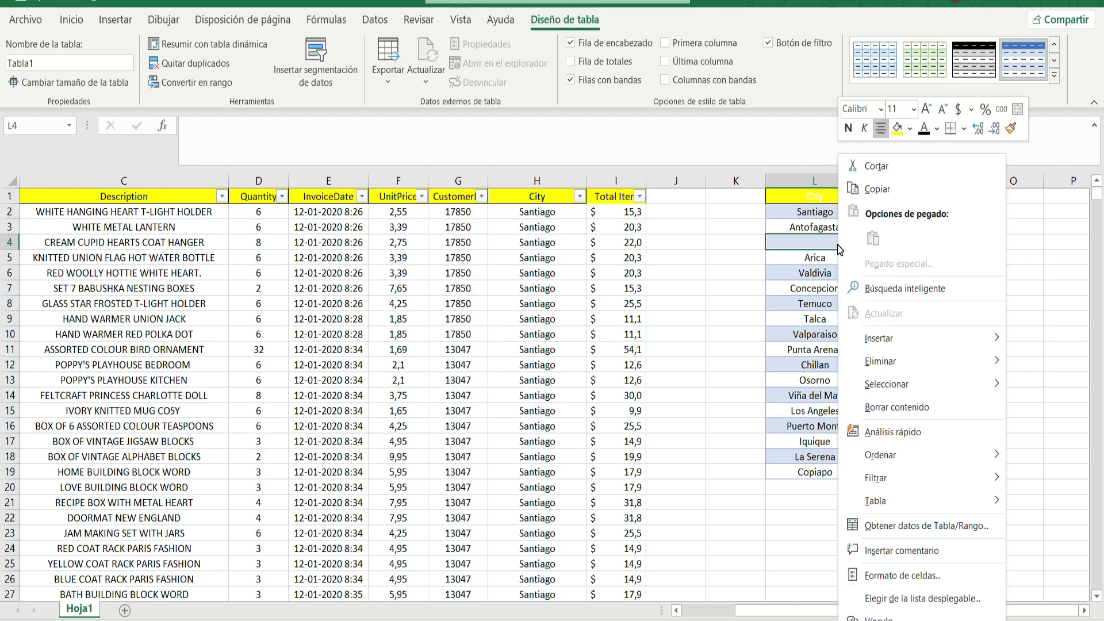
mouse_move(876, 368)
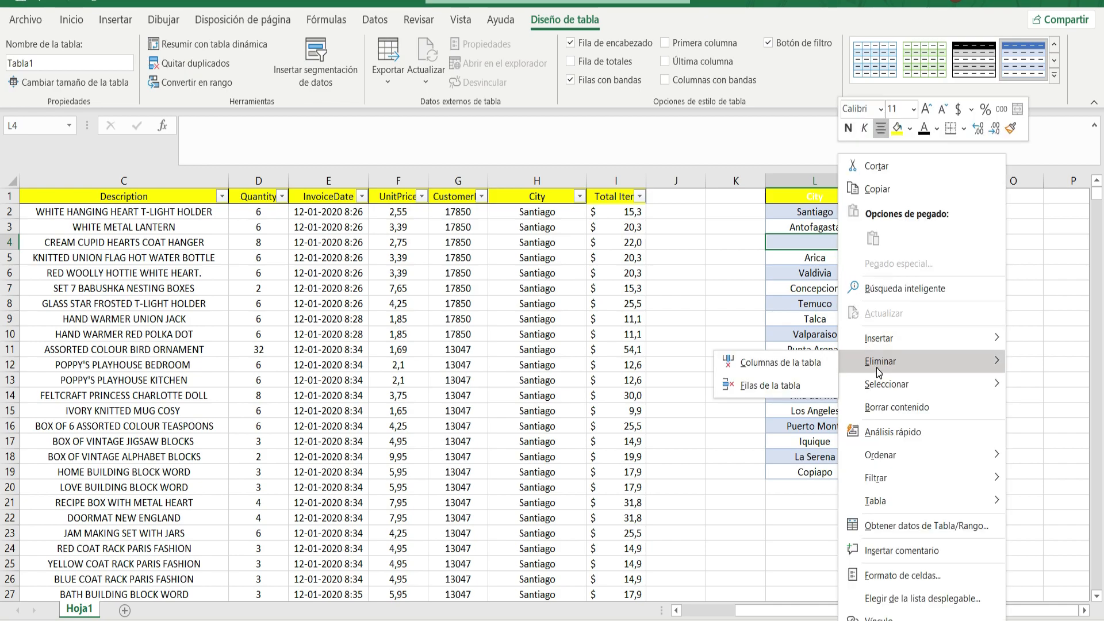
left_click(781, 387)
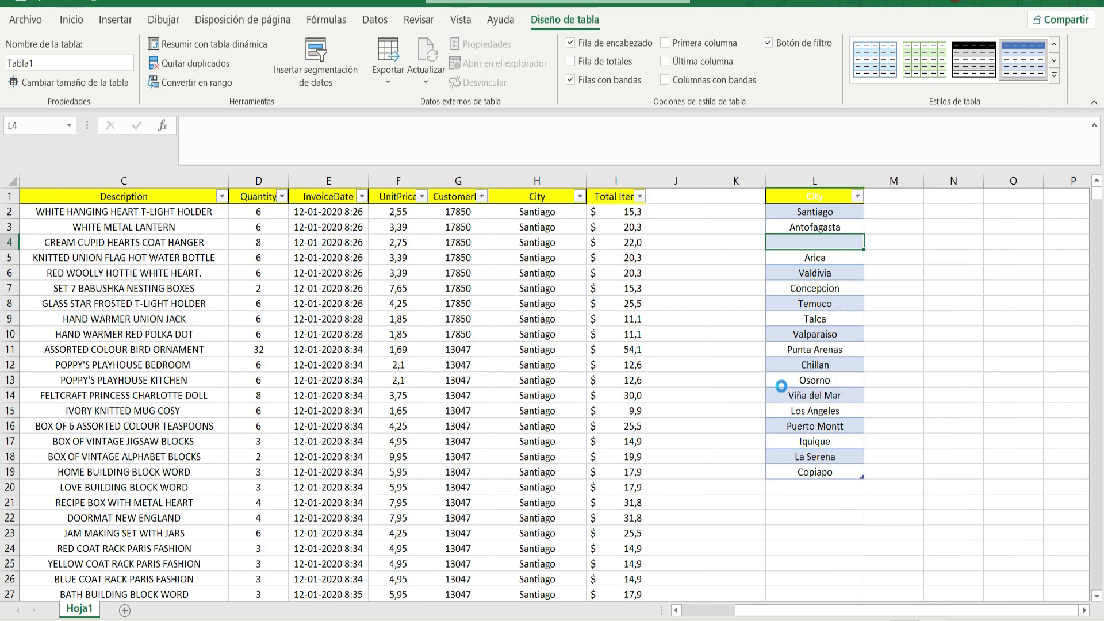
left_click(972, 350)
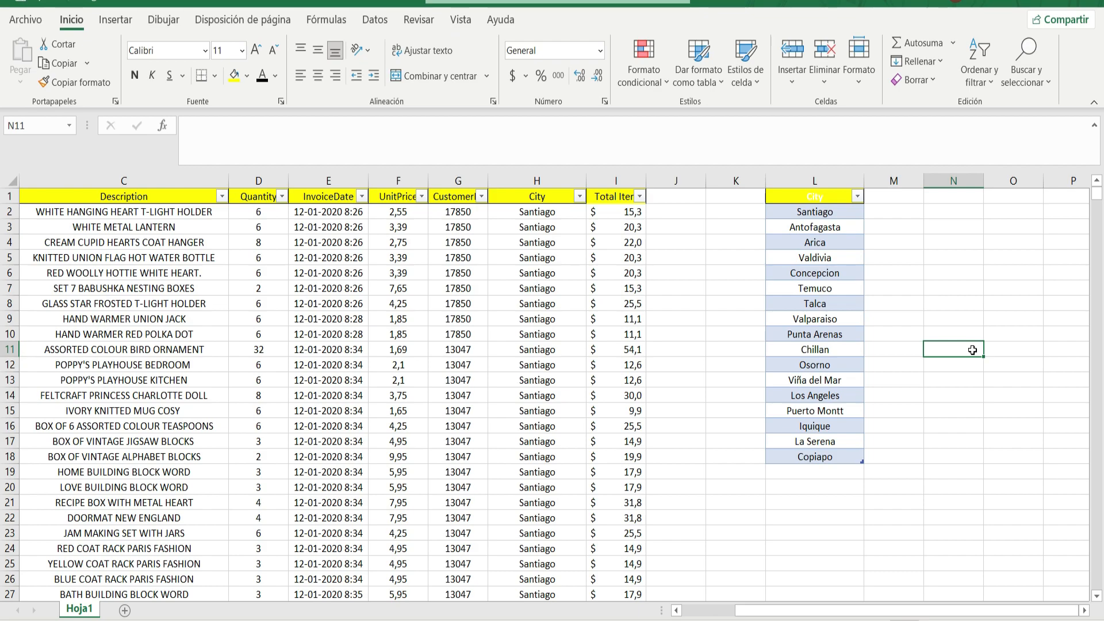
Compare the unique city list with the filter values of the original City column H.
left_click(579, 197)
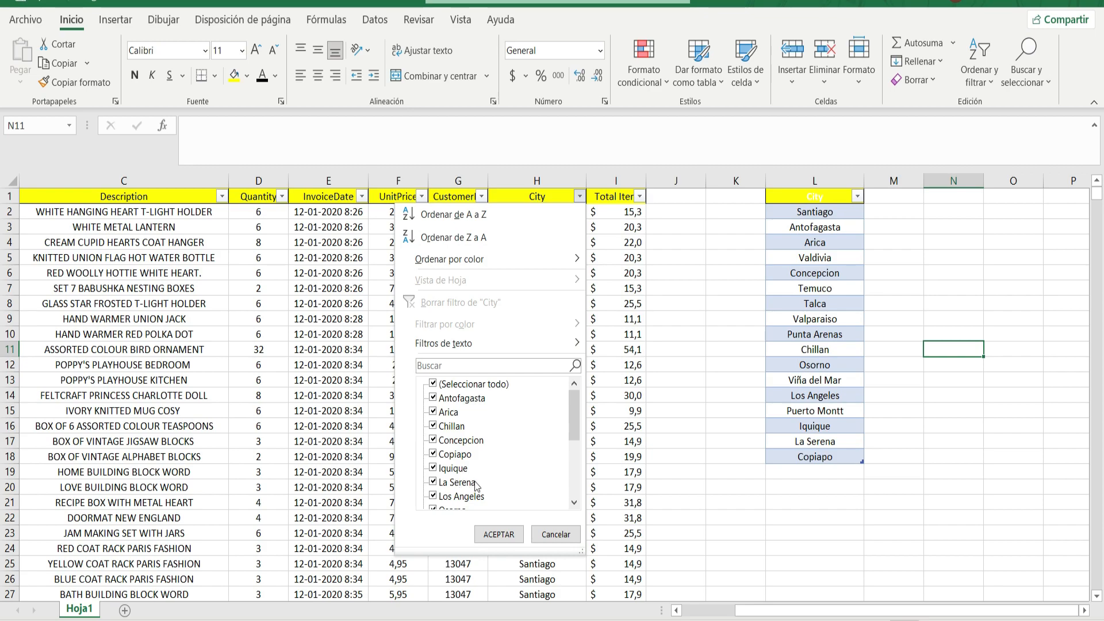
left_click(556, 534)
left_click(952, 425)
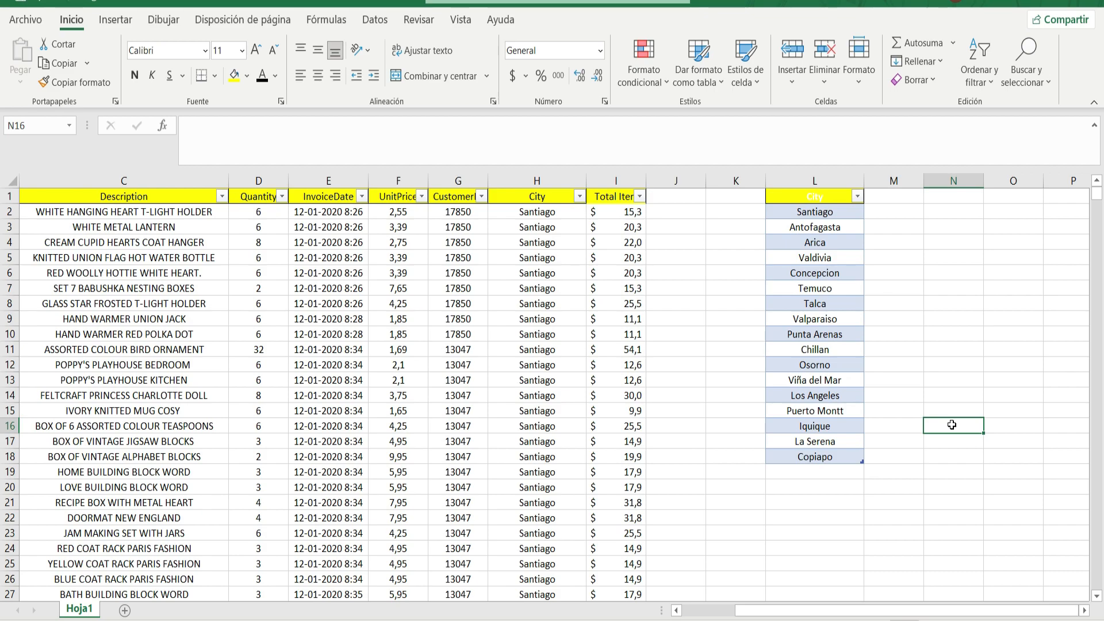
Add a column to the city table by entering the header "Venta Total x Ciudad" in M1.
left_click(898, 214)
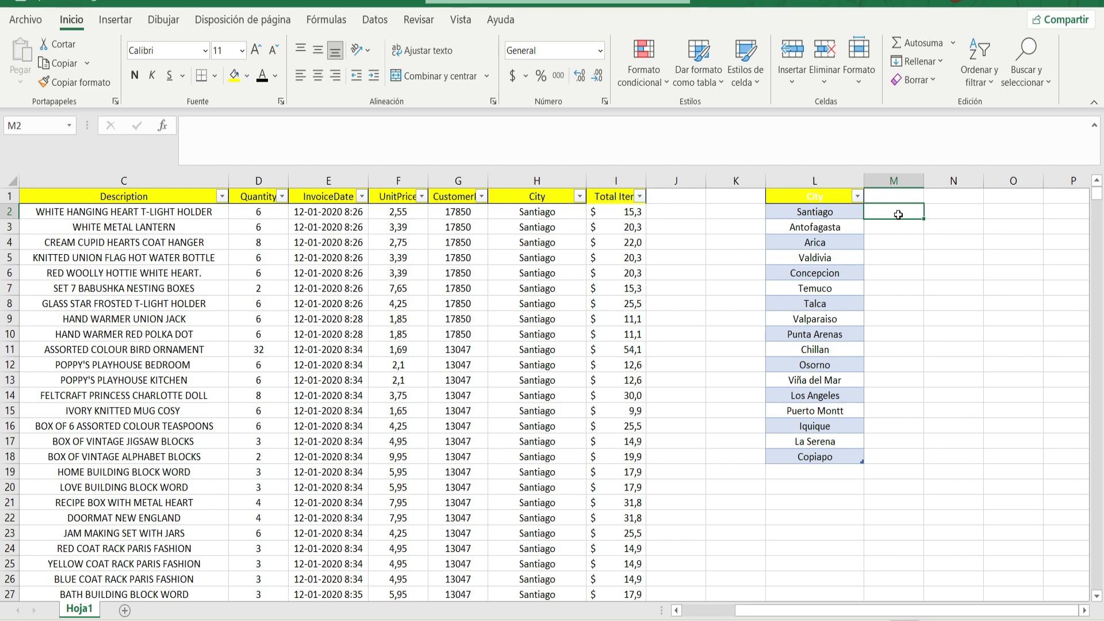
key("Up")
type("Venta ")
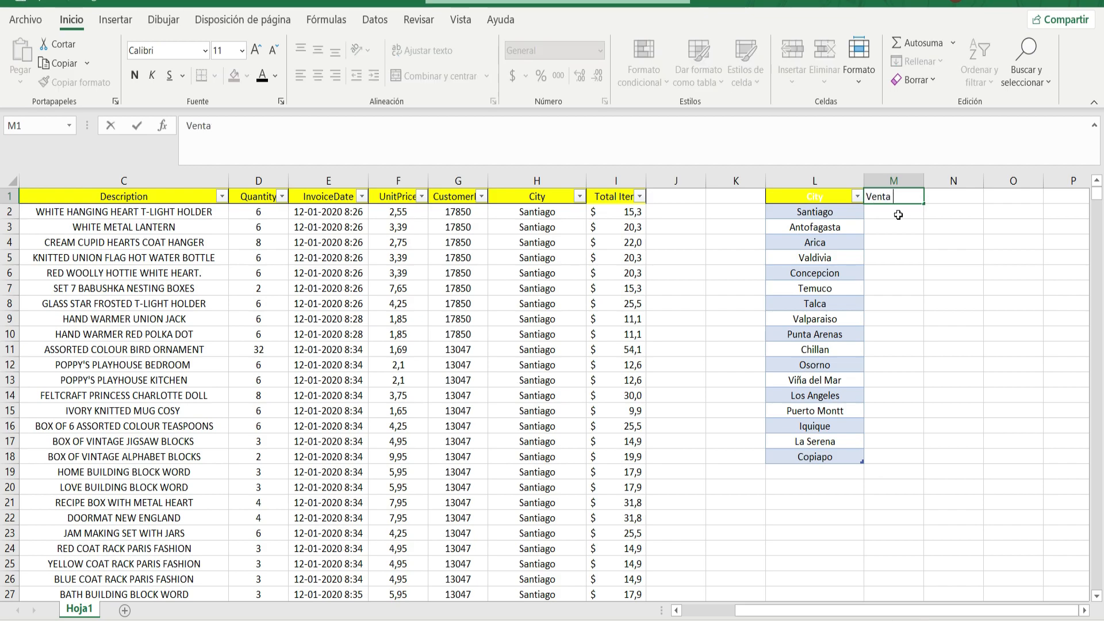
type("Total x Ciudad")
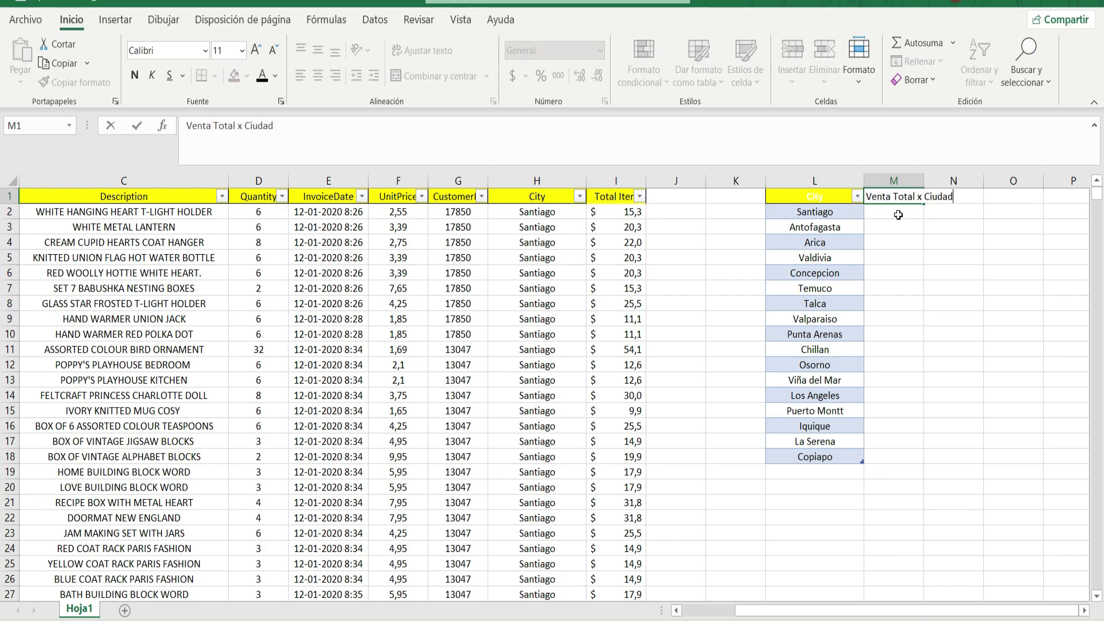
key("Return")
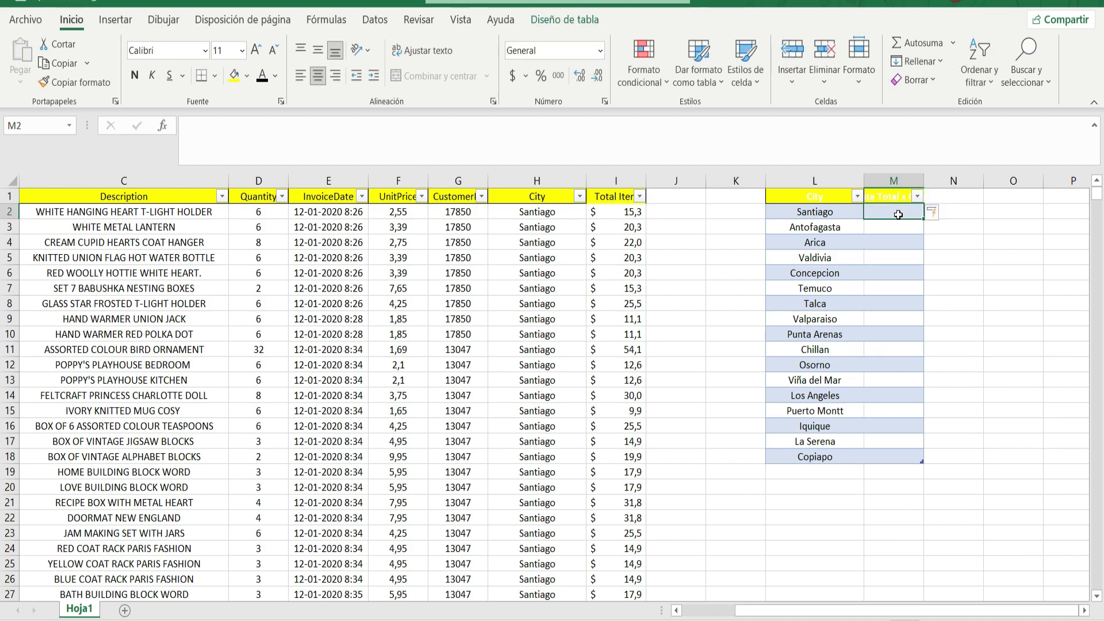
Fit column M's width to its header and set the font color of headers L1:M1 to black.
double_click(924, 179)
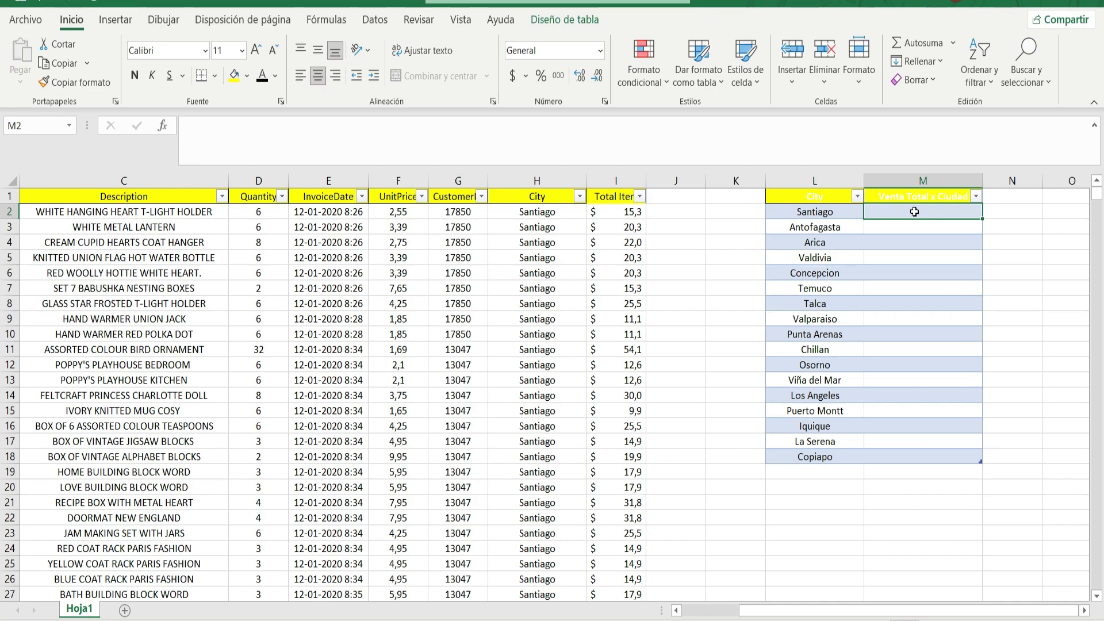
left_click_drag(807, 196, 887, 196)
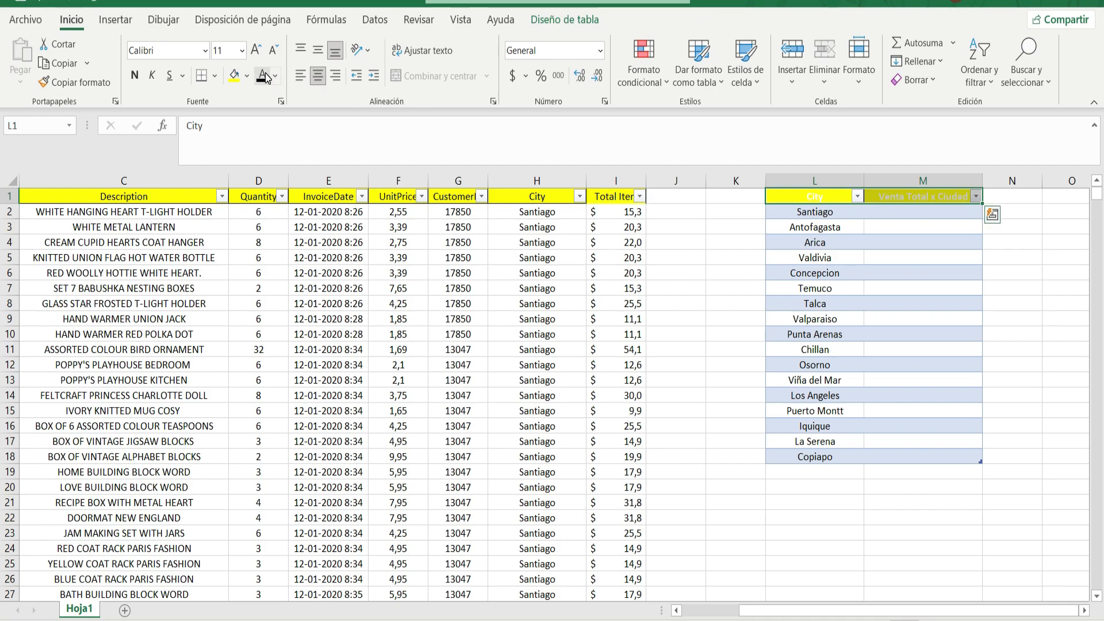
Begin a SUMAR.SI formula in M2 with column h:h as the range and l2 as the criterion.
left_click(911, 211)
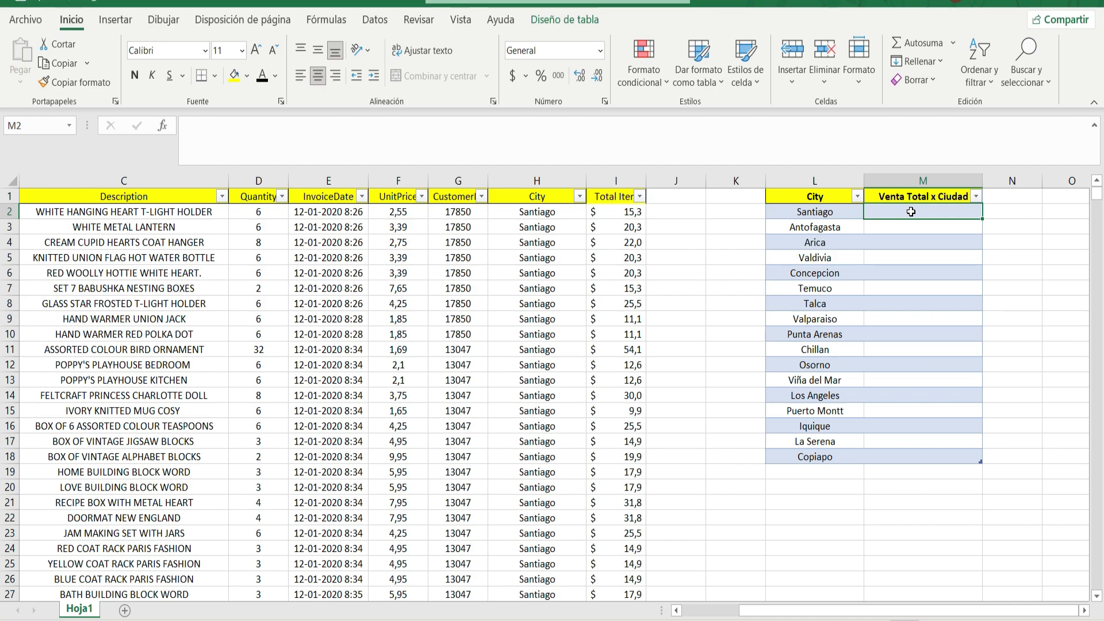
type("=")
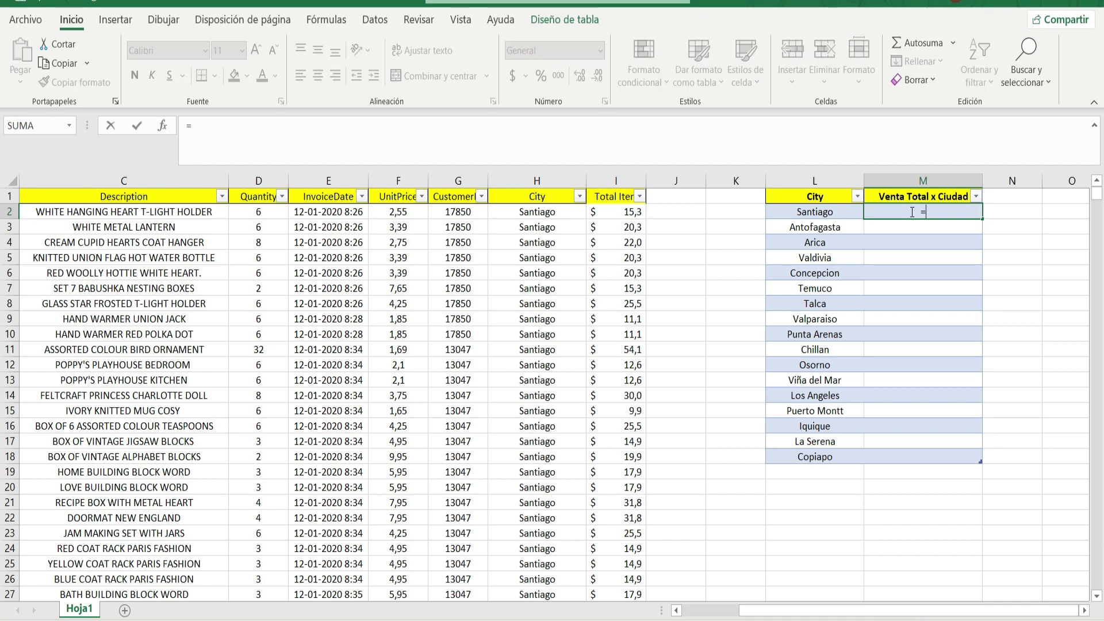
type("sumar")
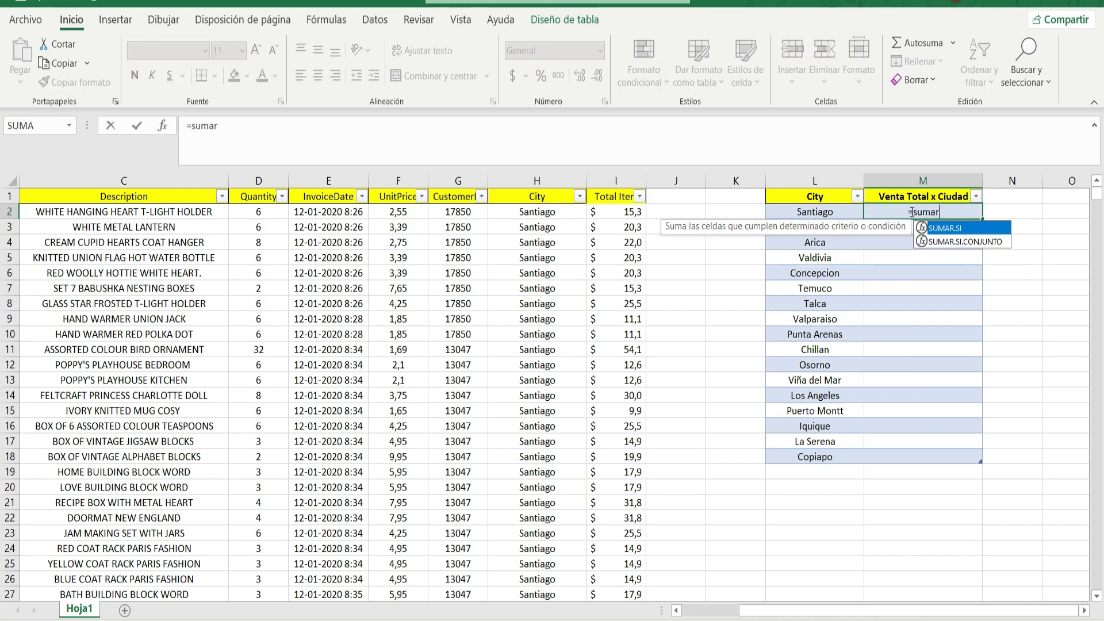
double_click(986, 228)
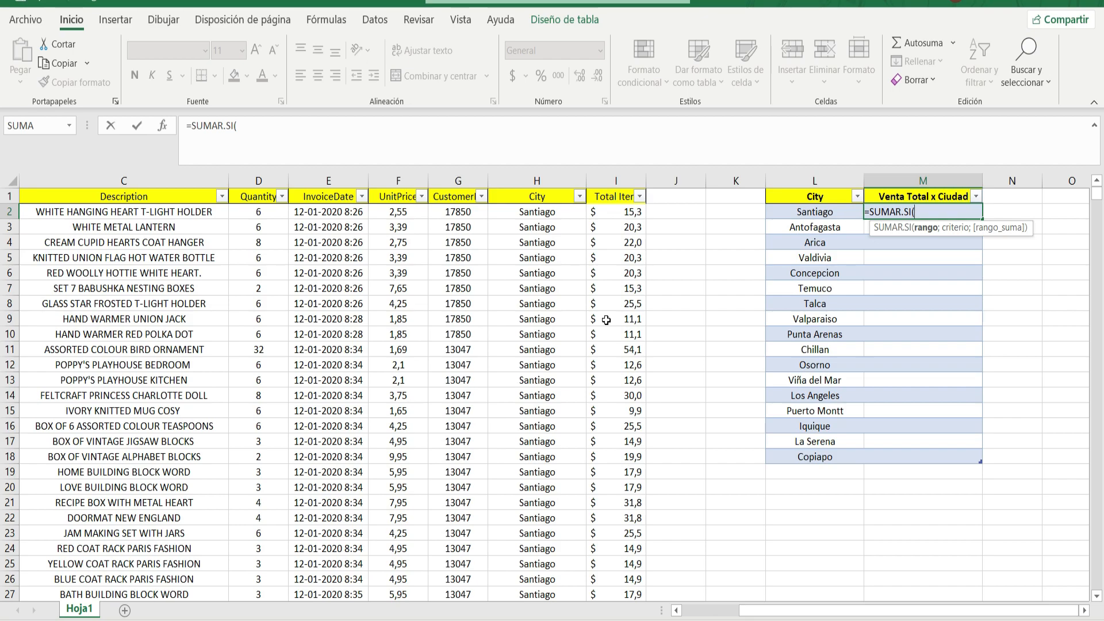
type("h:h")
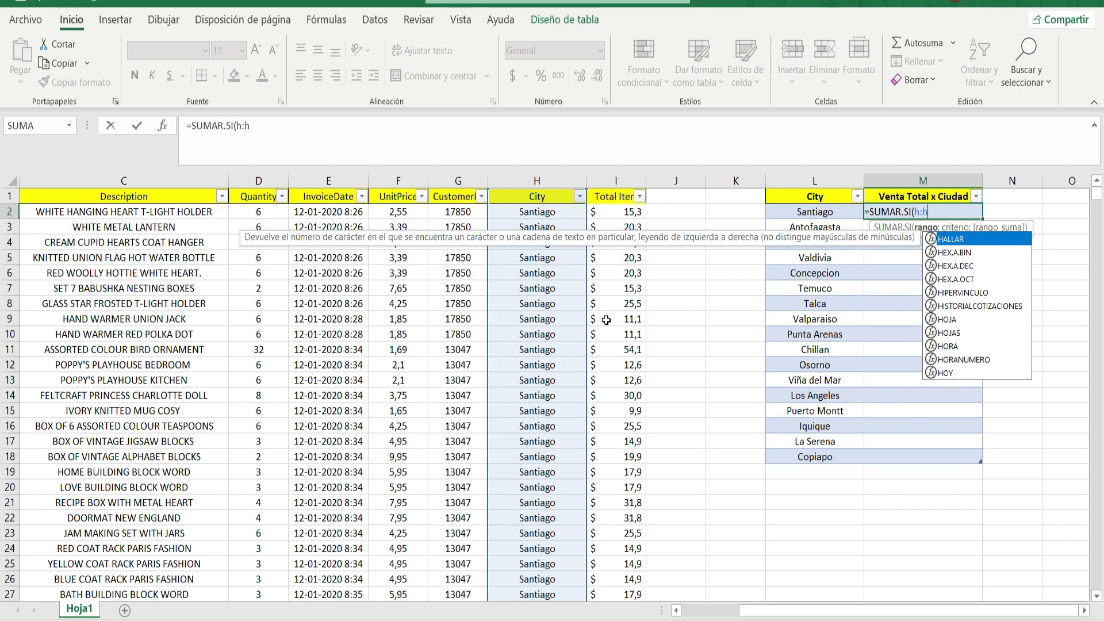
type(";")
type("l2")
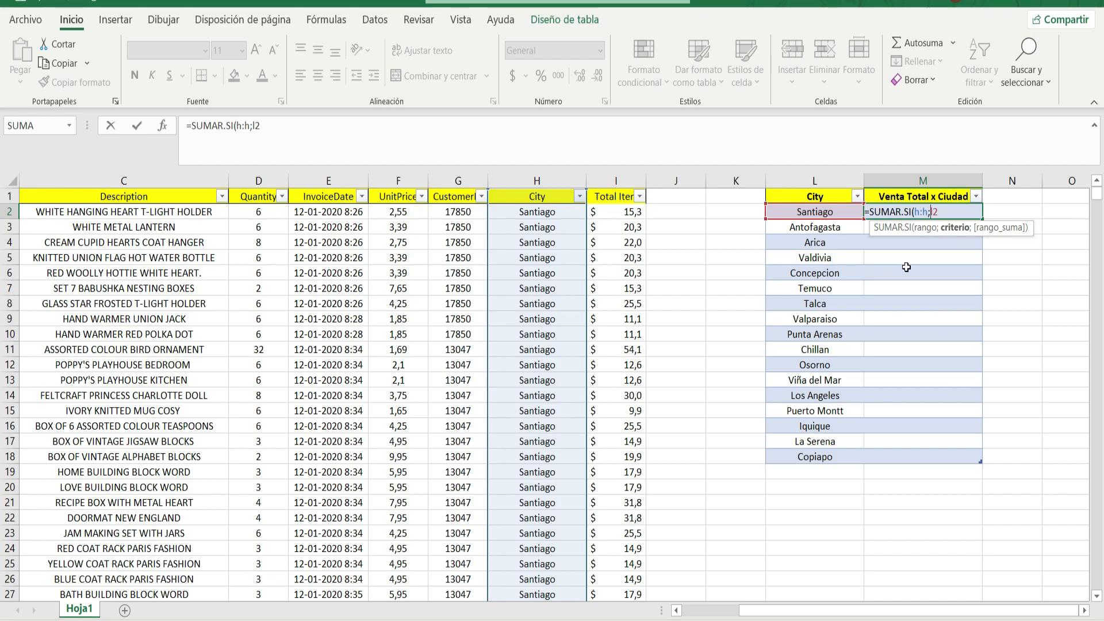
Lock the criterion's column as $l2, add i:i as the sum range, copy the formula text and enter the formula in M2.
type("$")
key("Delete")
type("$")
type(";i")
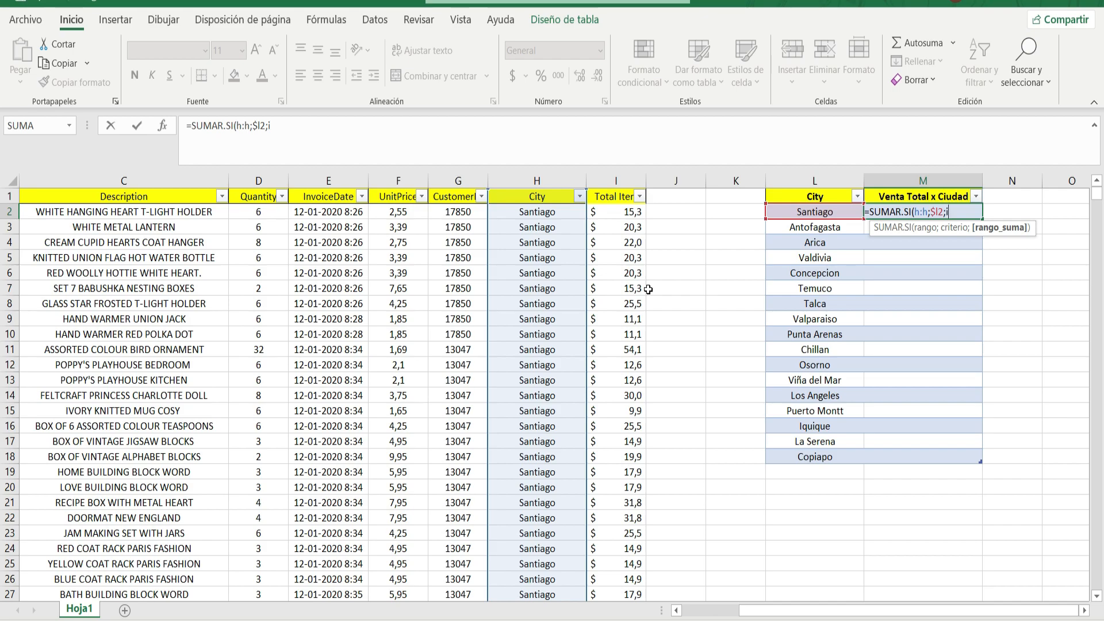
type(":i")
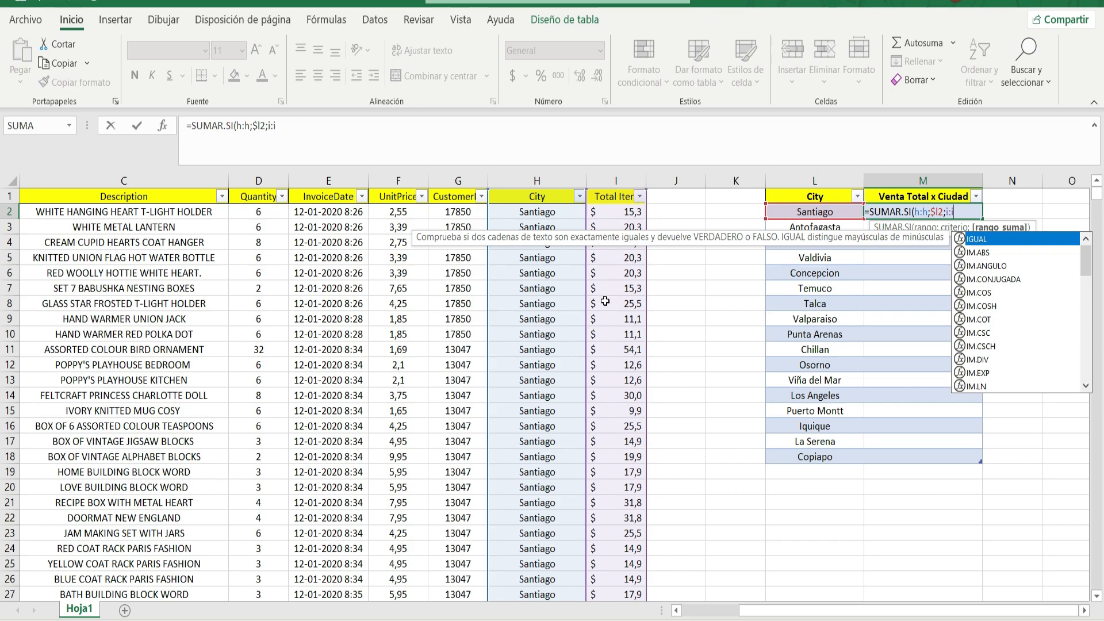
type(")")
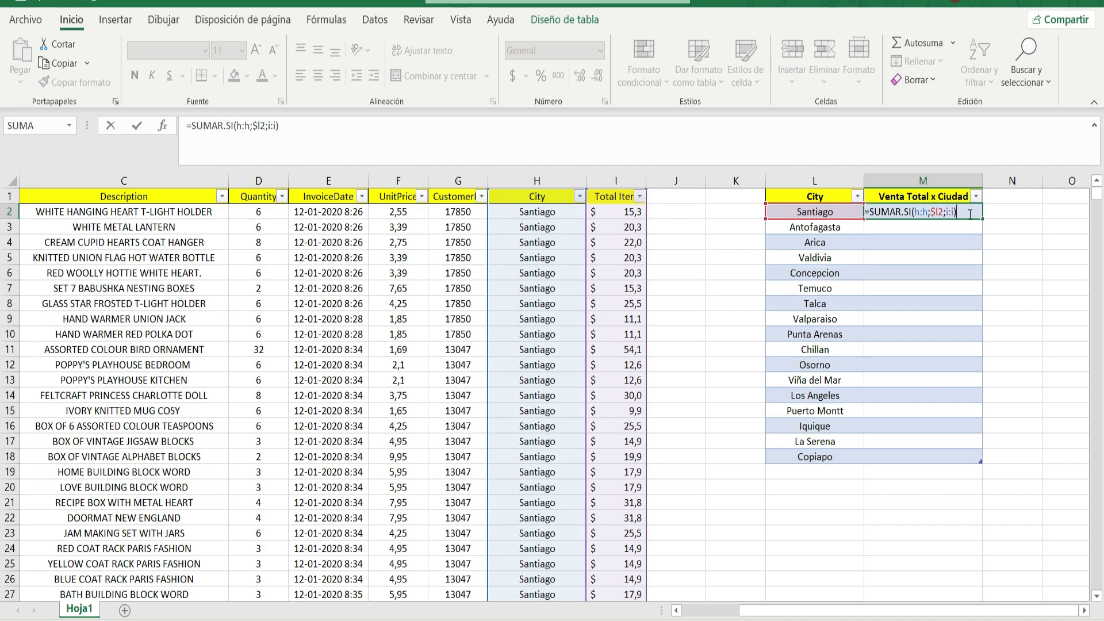
key("ctrl+c")
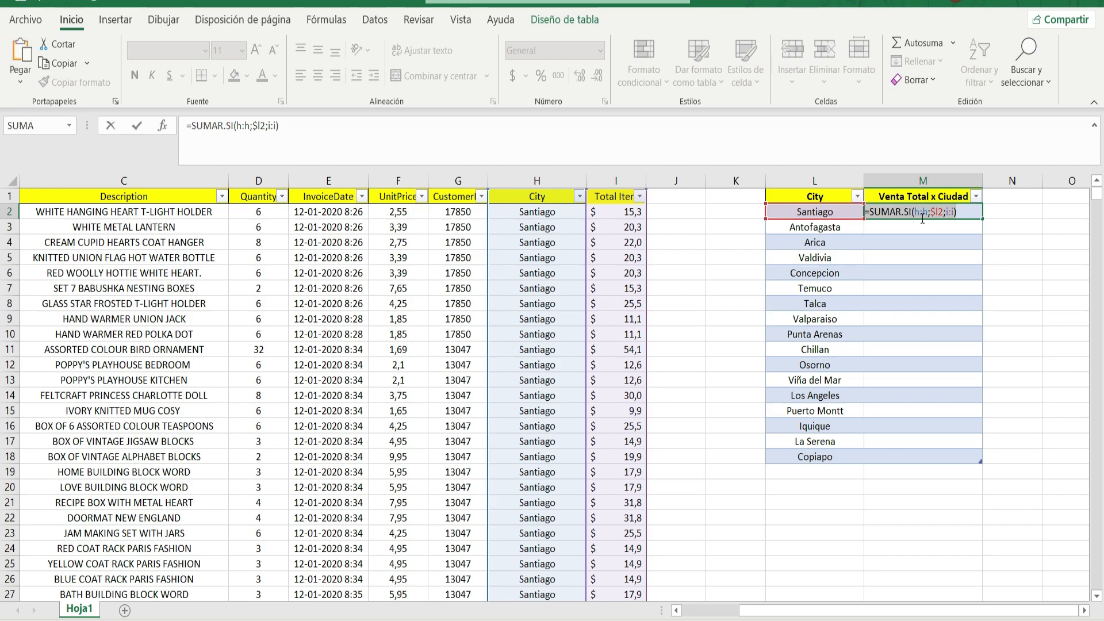
key("ctrl+Return")
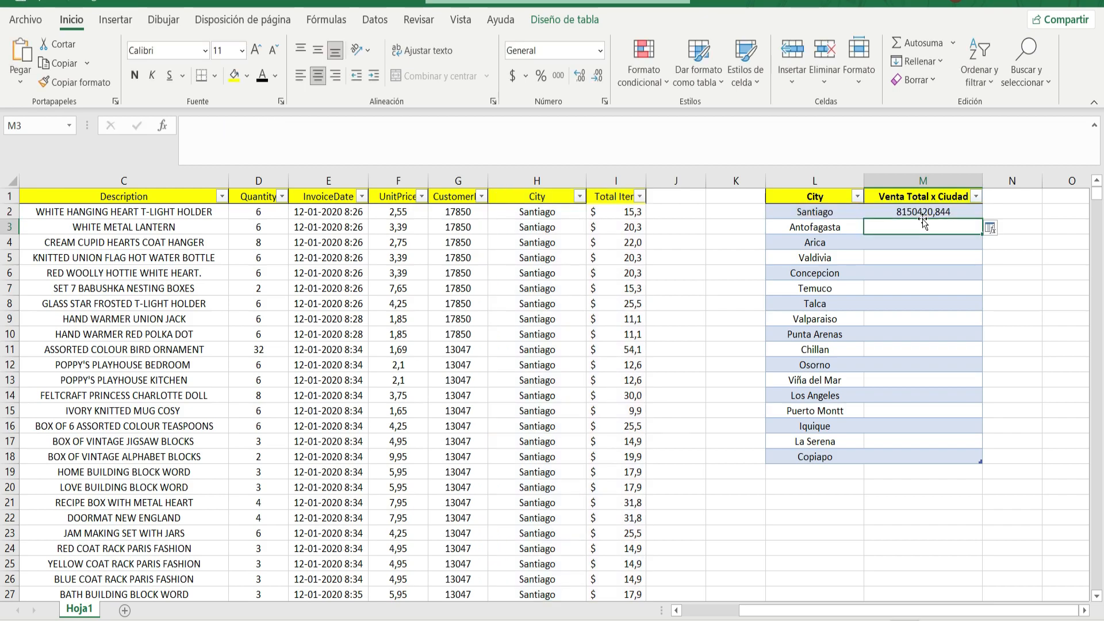
left_click(1013, 210)
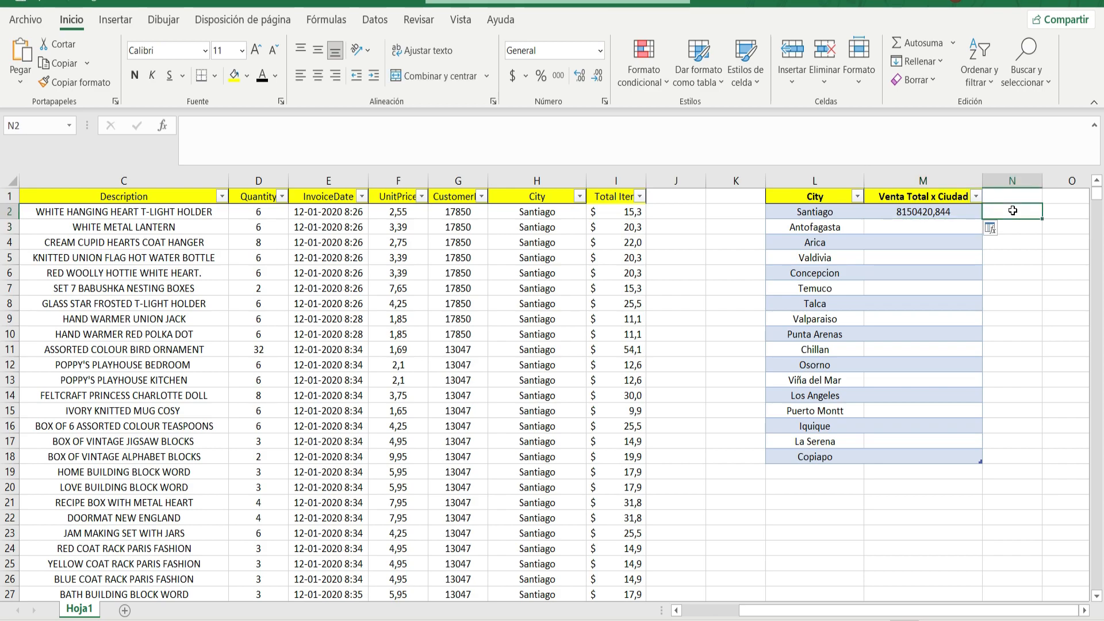
double_click(1012, 210)
key("ctrl+v")
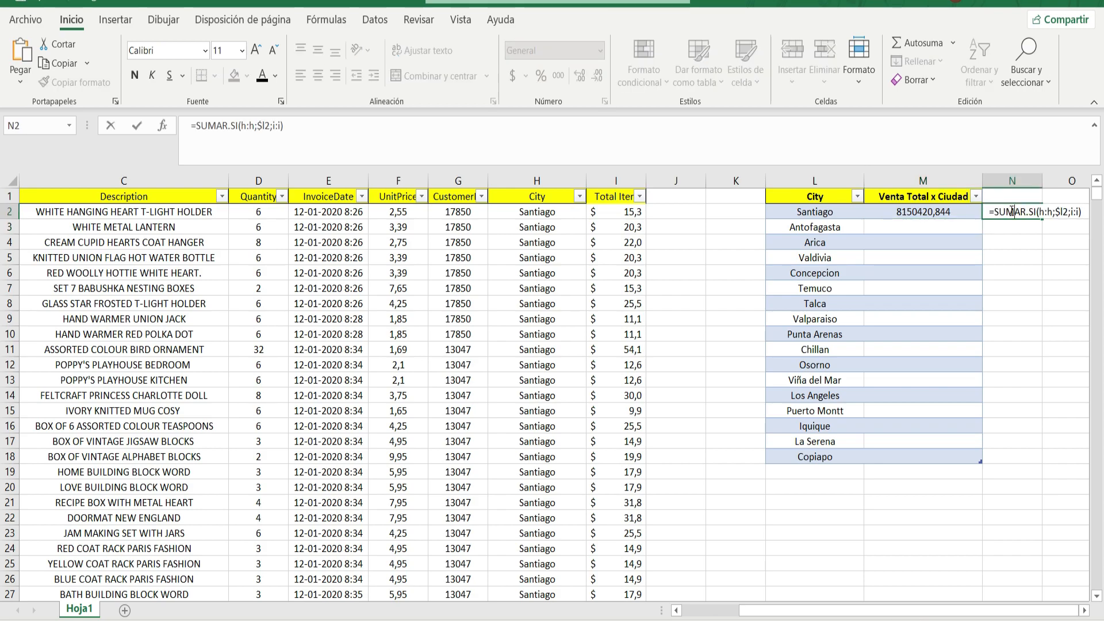
left_click(257, 51)
left_click(257, 51)
left_click(257, 51)
left_click(1085, 611)
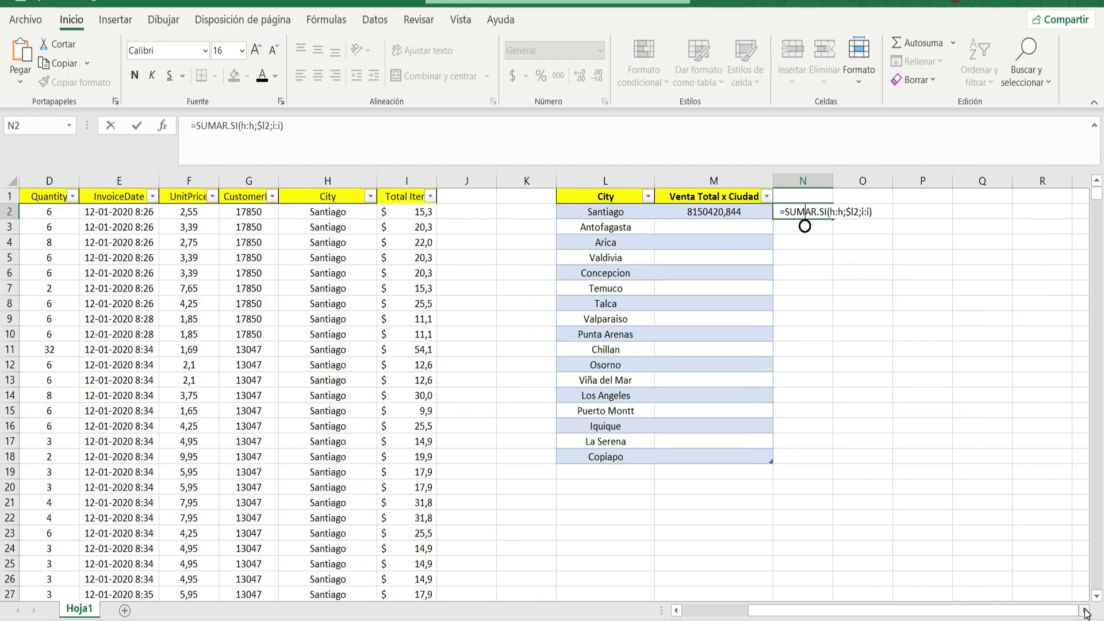
left_click(1085, 611)
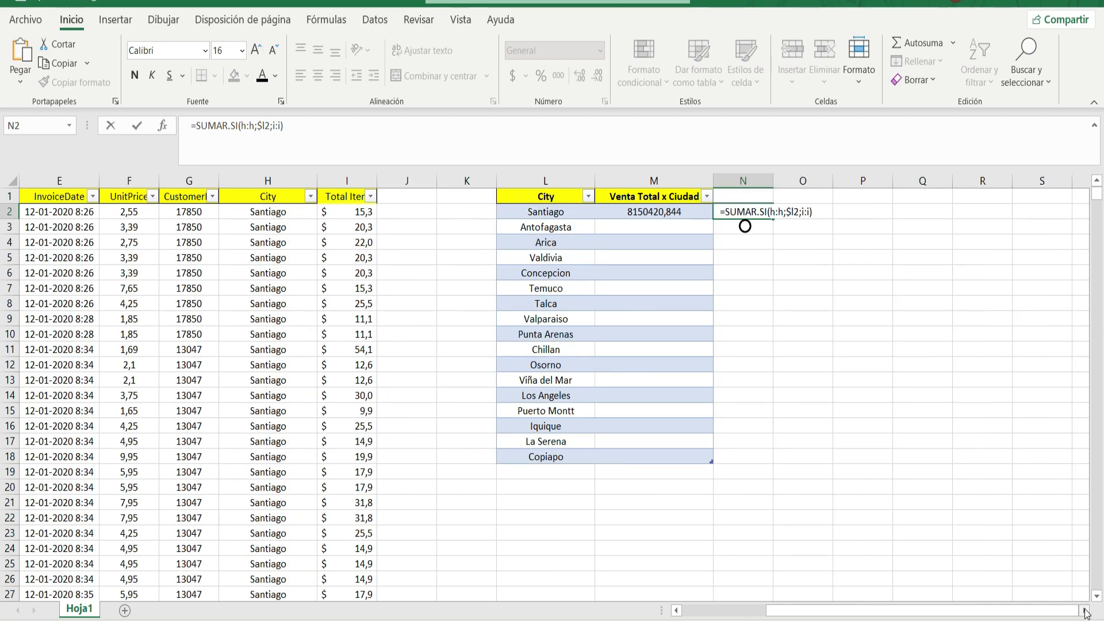
left_click(746, 258)
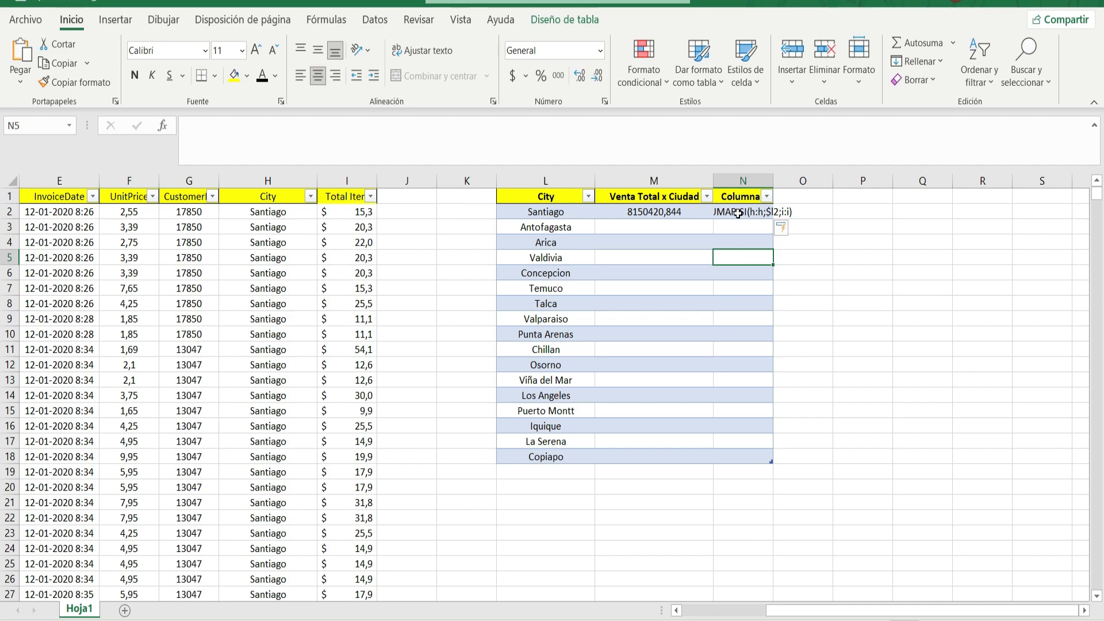
key("ctrl+z")
Paste the formula text =SUMAR.SI(h:h;$l2;i:i) into O2 as a visible note and enlarge its font.
left_click_drag(791, 213, 791, 212)
left_click(257, 51)
left_click(257, 51)
left_click(257, 50)
left_click(257, 50)
left_click(257, 51)
left_click(257, 50)
Apply the accounting format to M2 and fill its formula down through M18 for every city.
left_click(679, 222)
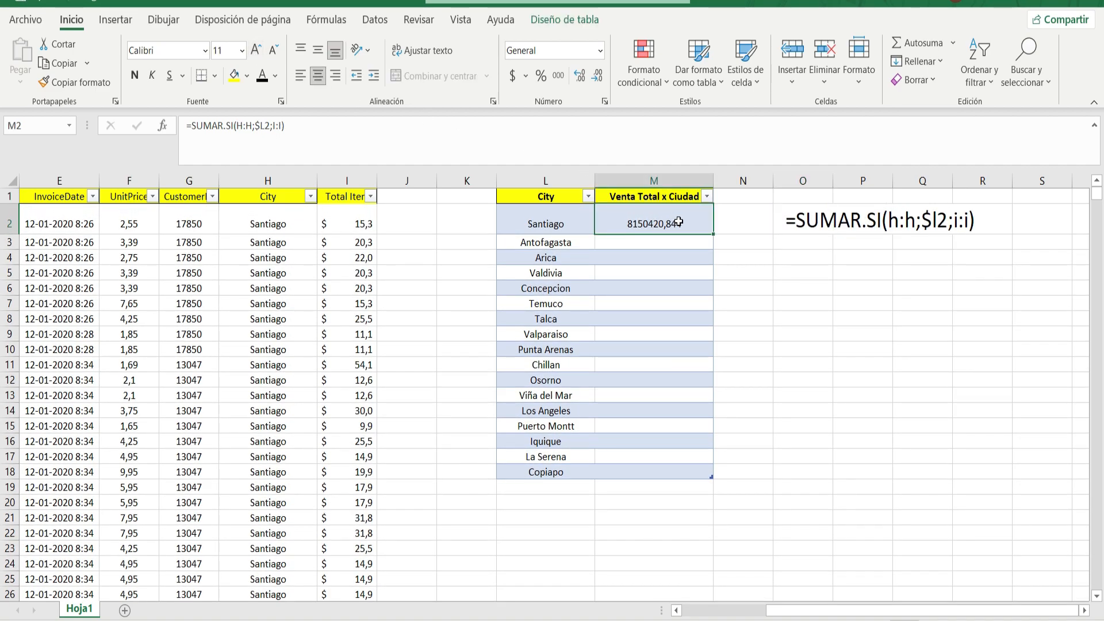
left_click(512, 75)
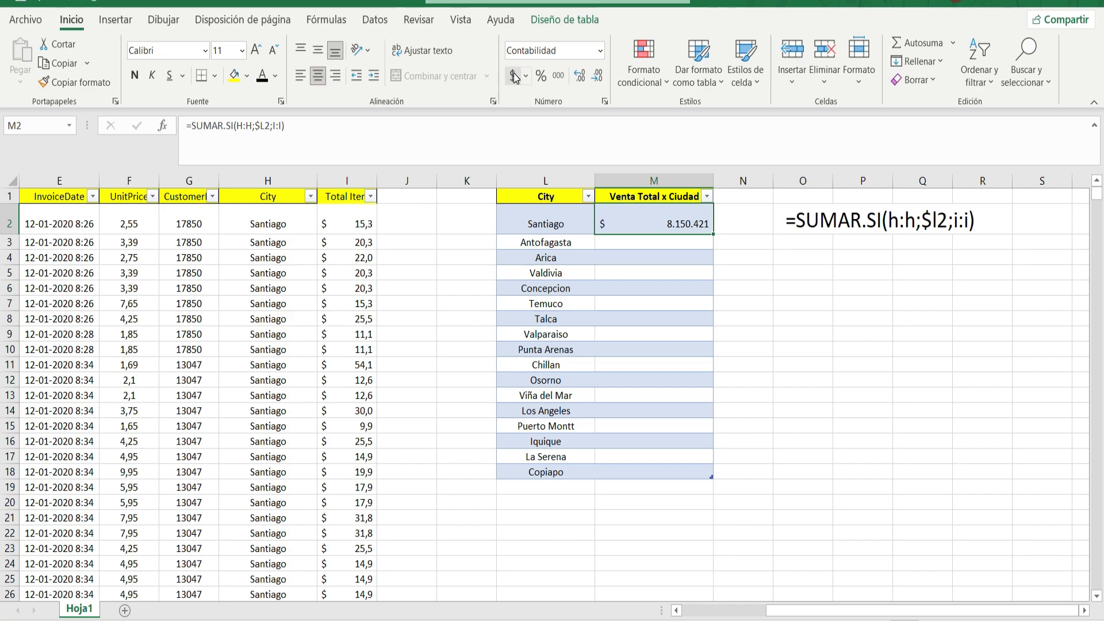
double_click(713, 235)
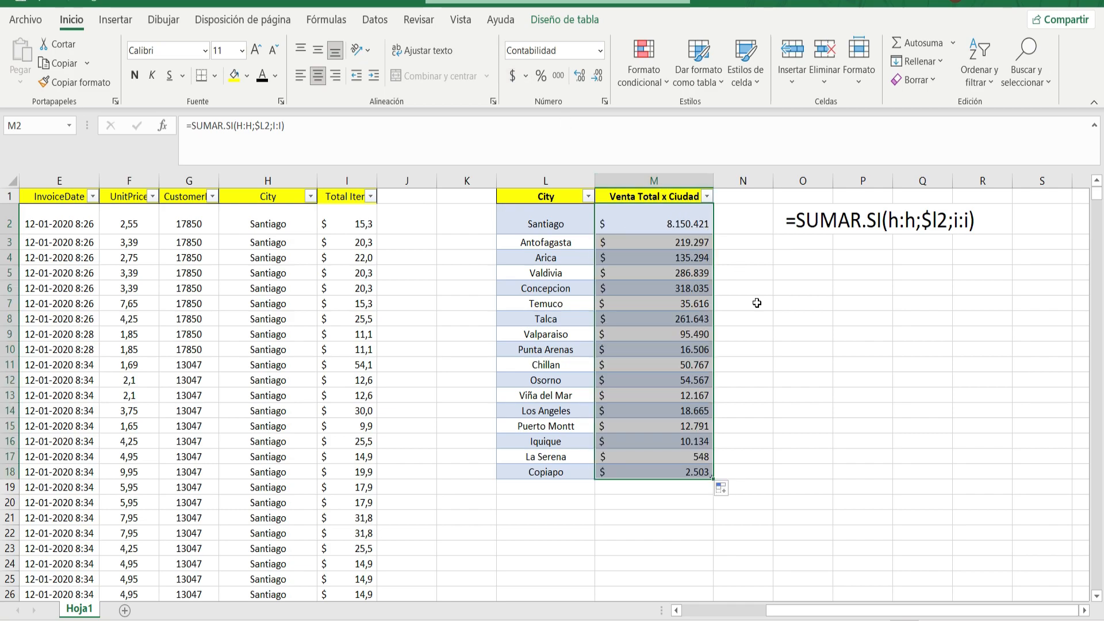